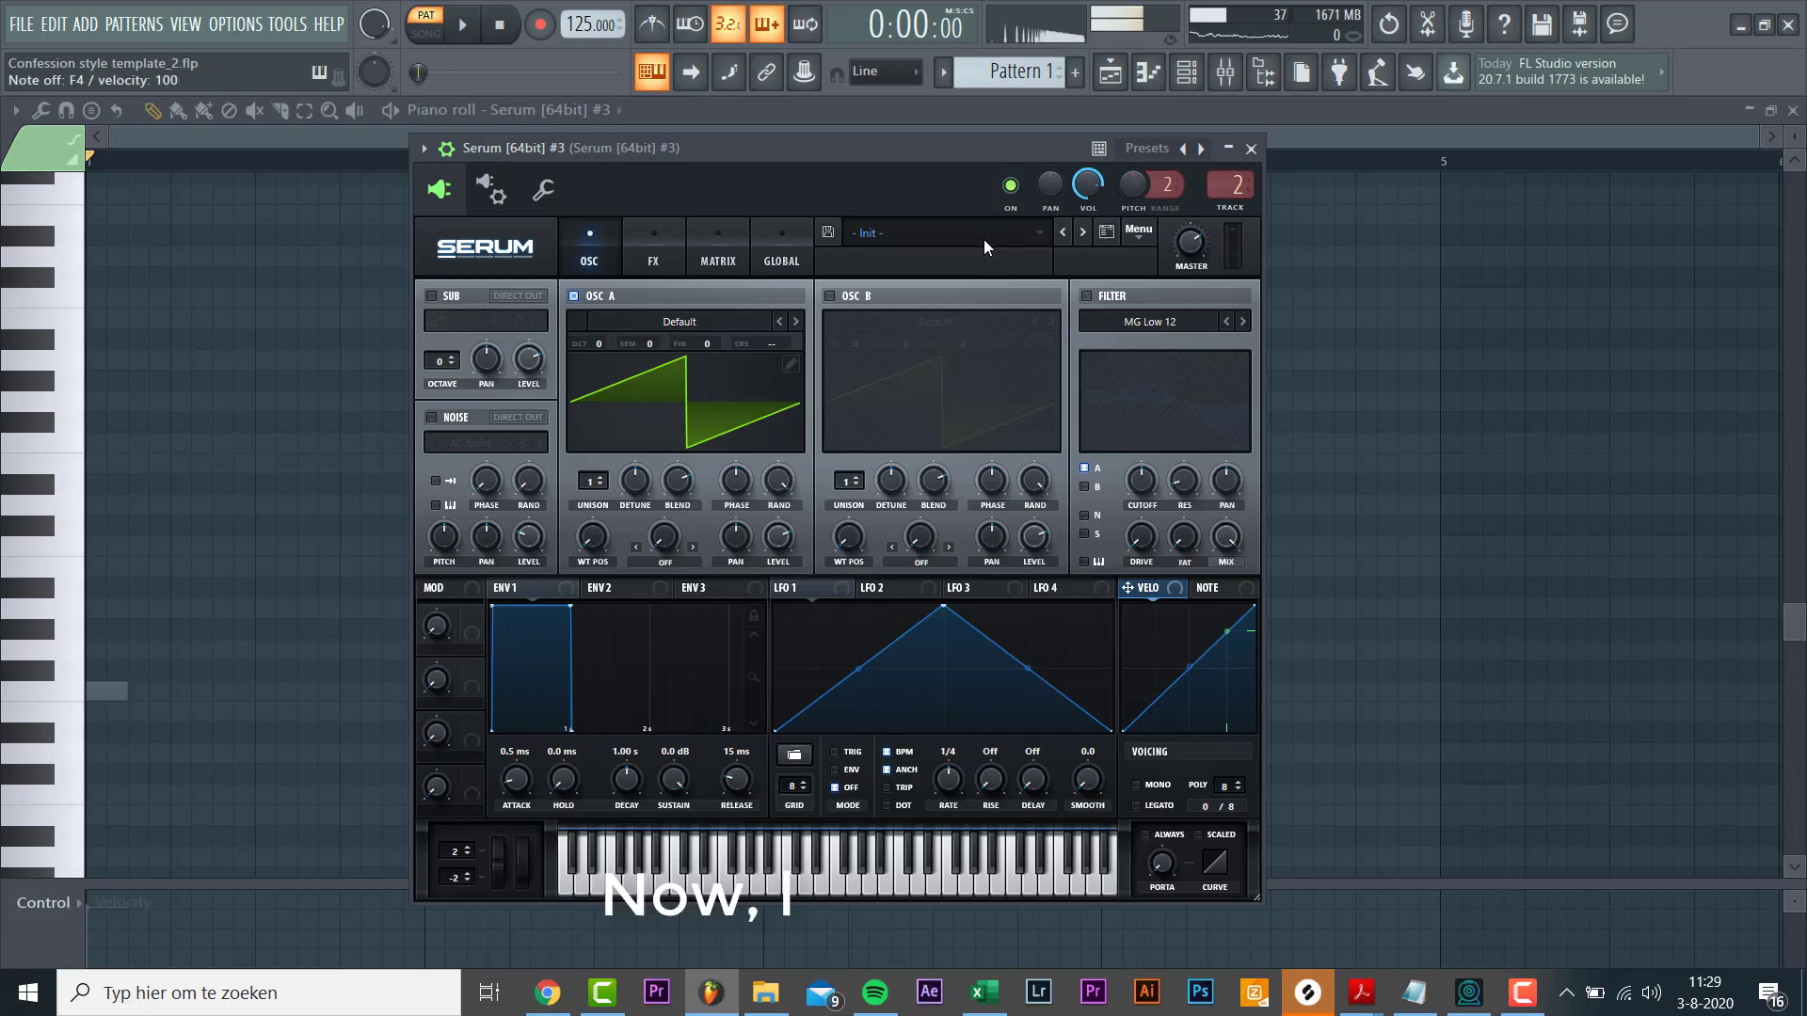
Load the BS Church preset into the third Serum instance and close its plugin window.
{"action": "left_click", "coordinate": [985, 234]}
{"action": "mouse_move", "coordinate": [1432, 269]}
{"action": "left_click", "coordinate": [252, 389]}
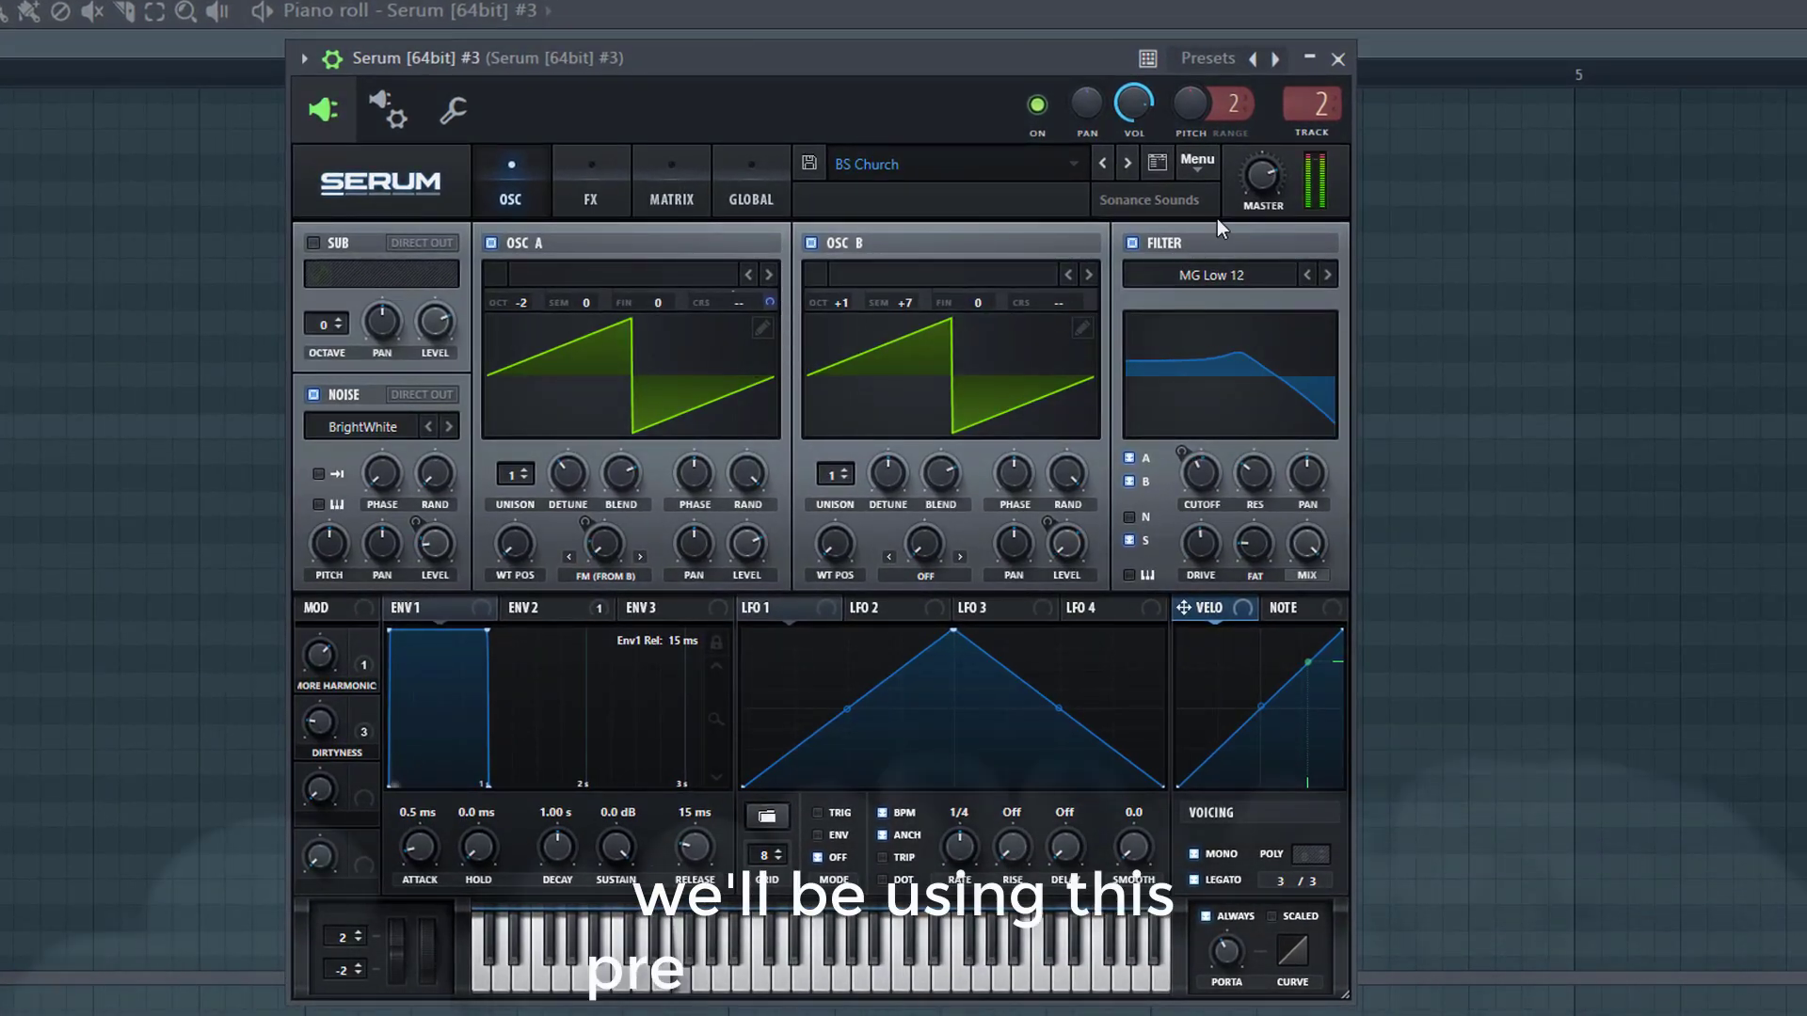
{"action": "left_click", "coordinate": [1337, 59]}
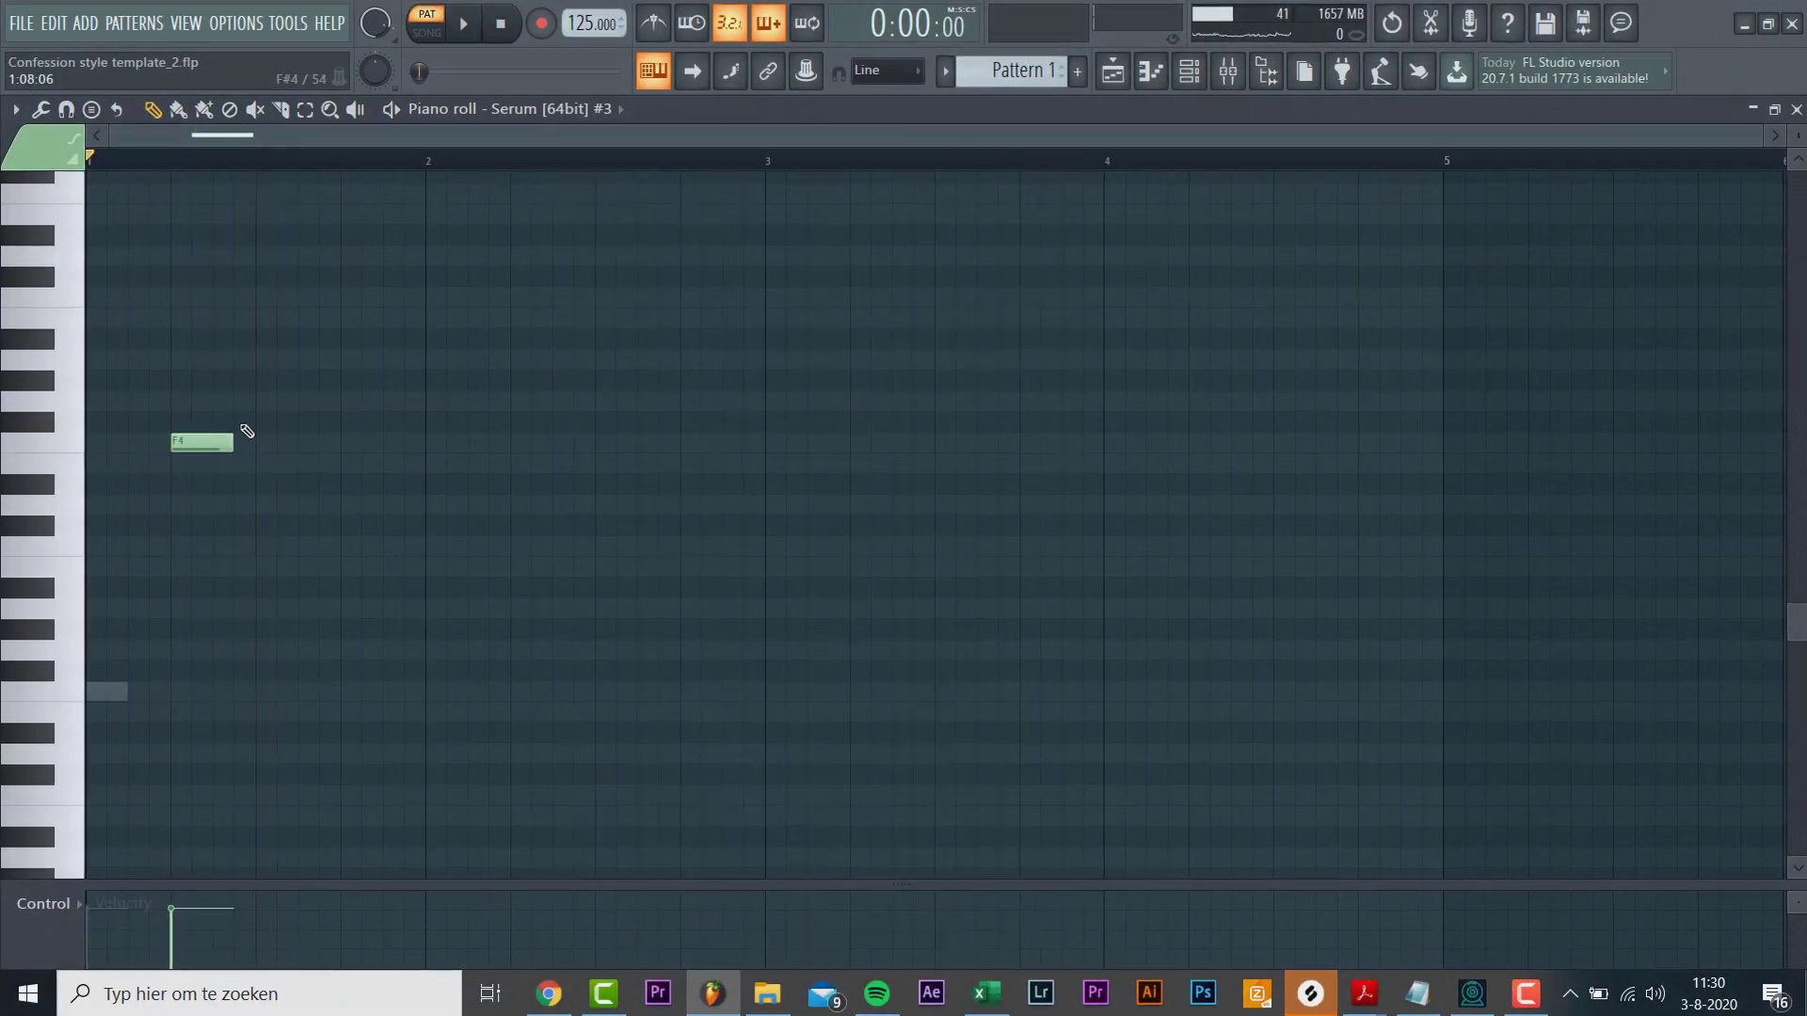
Add F#4, F4 and F4 notes back to back after the first F4 in bar 1, checking them with playback.
{"action": "left_click", "coordinate": [243, 422]}
{"action": "key", "text": "space"}
{"action": "left_click", "coordinate": [306, 443]}
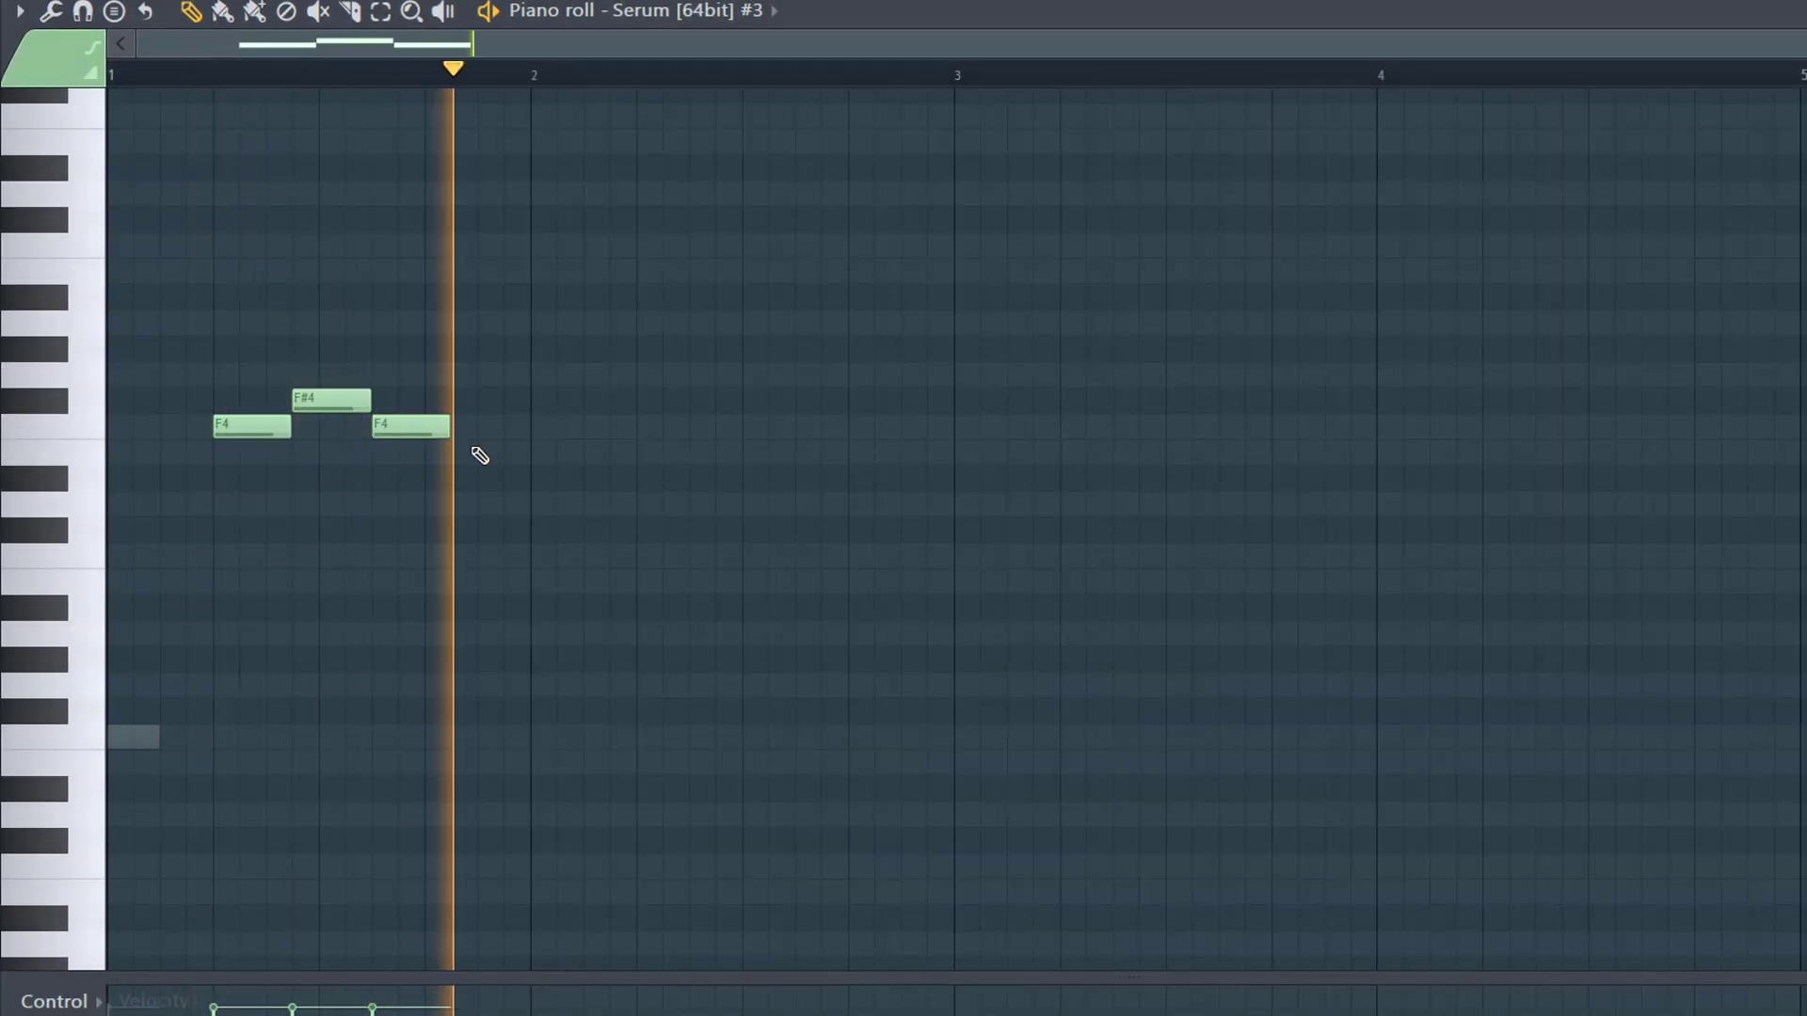
{"action": "left_click", "coordinate": [472, 431]}
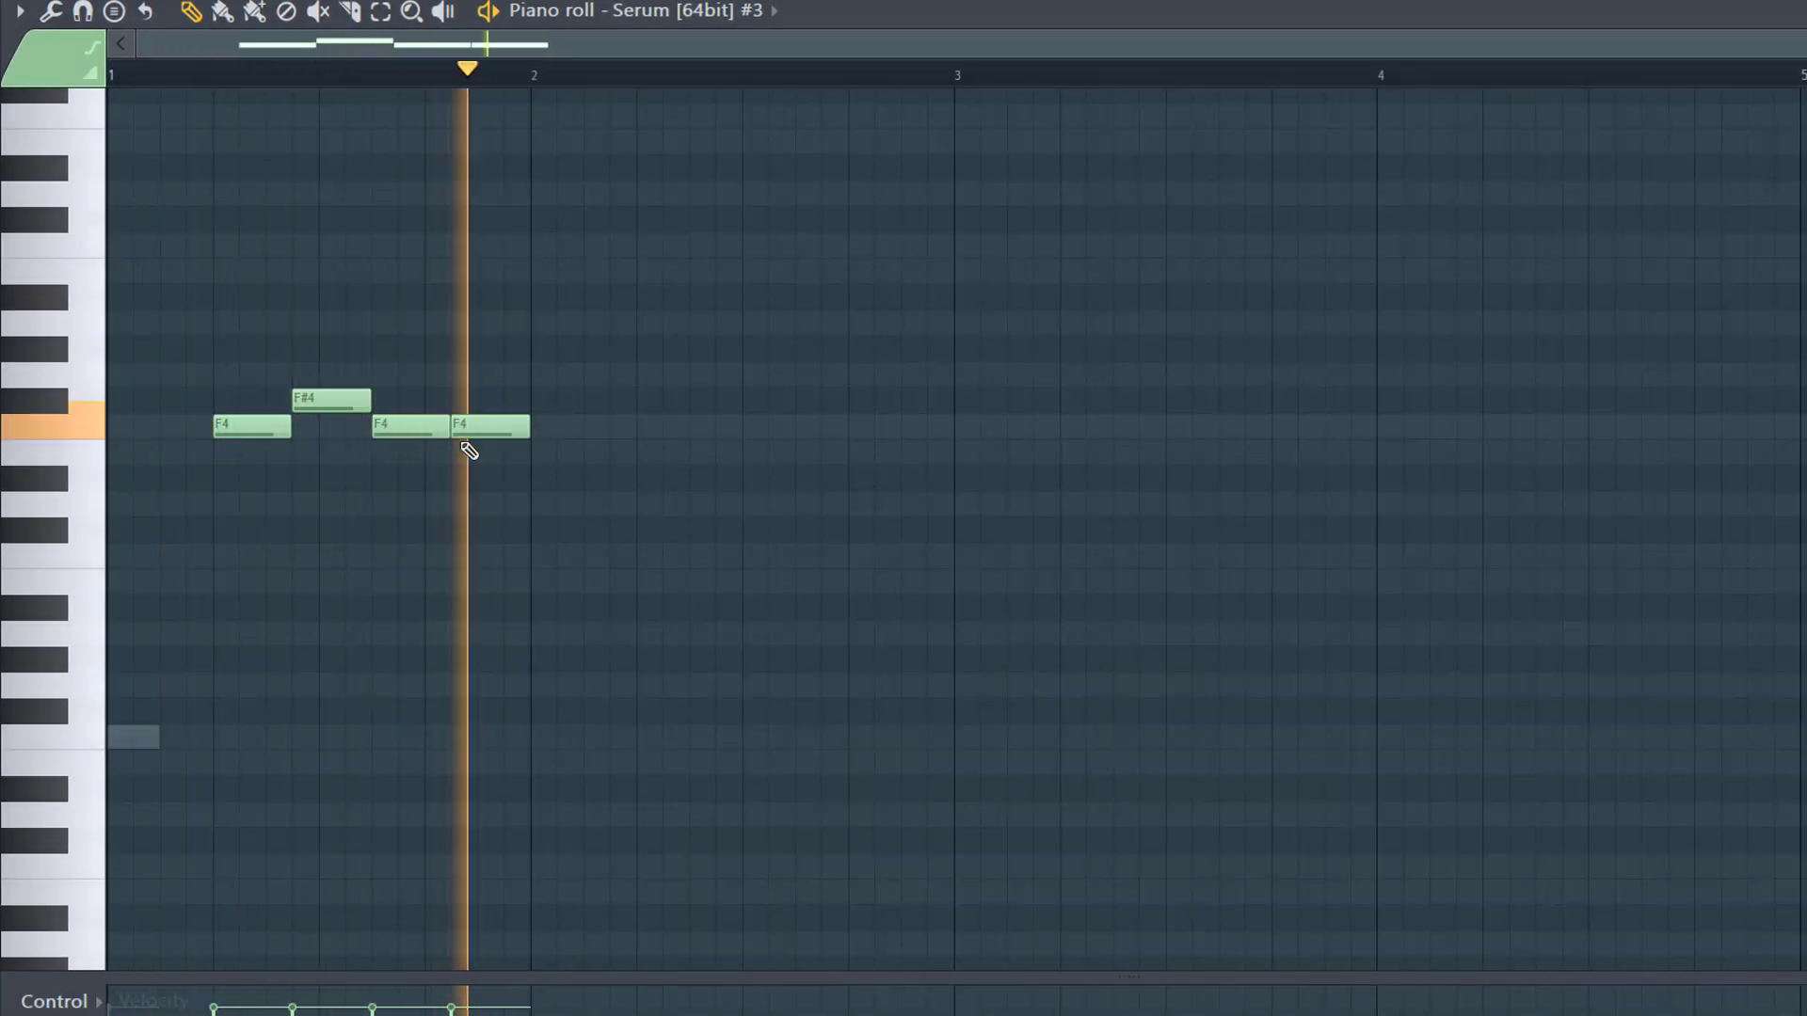
{"action": "key", "text": "space"}
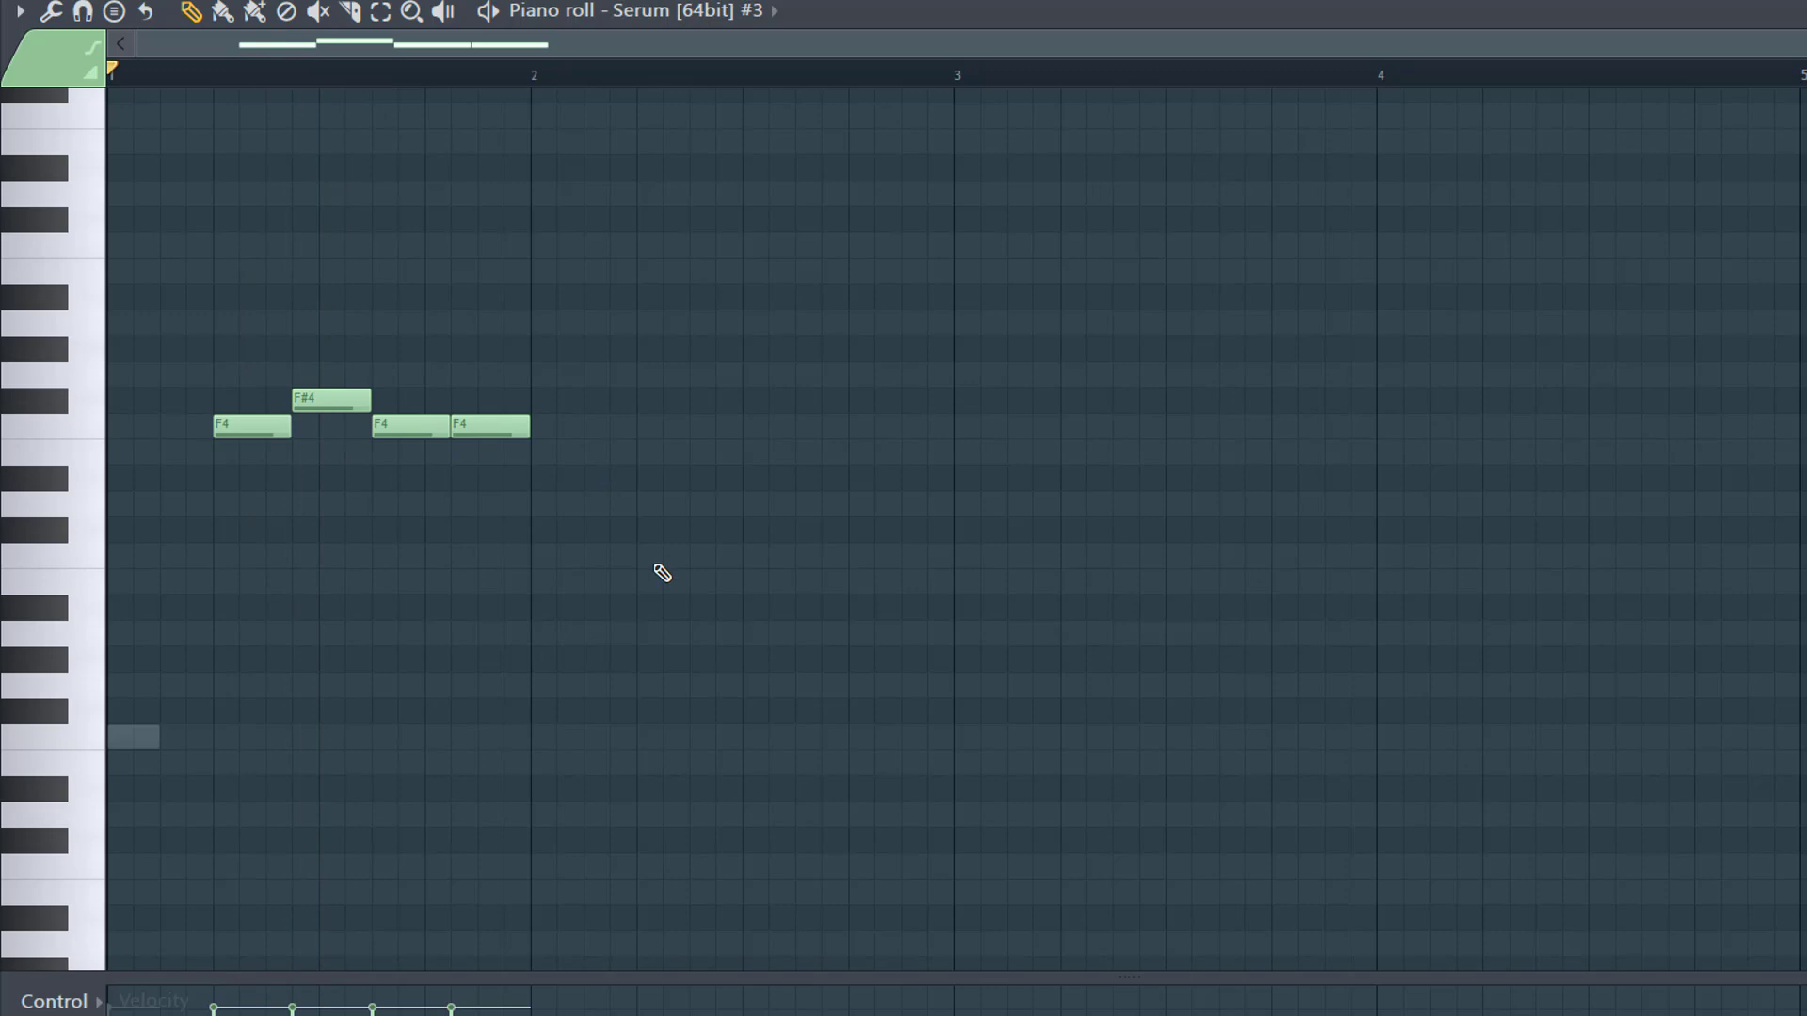
Repeat the four-note riff in bars 2 and 3, with one short higher note just before the bar 3 riff.
{"action": "left_click_drag", "start_coordinate": [647, 569], "coordinate": [109, 313]}
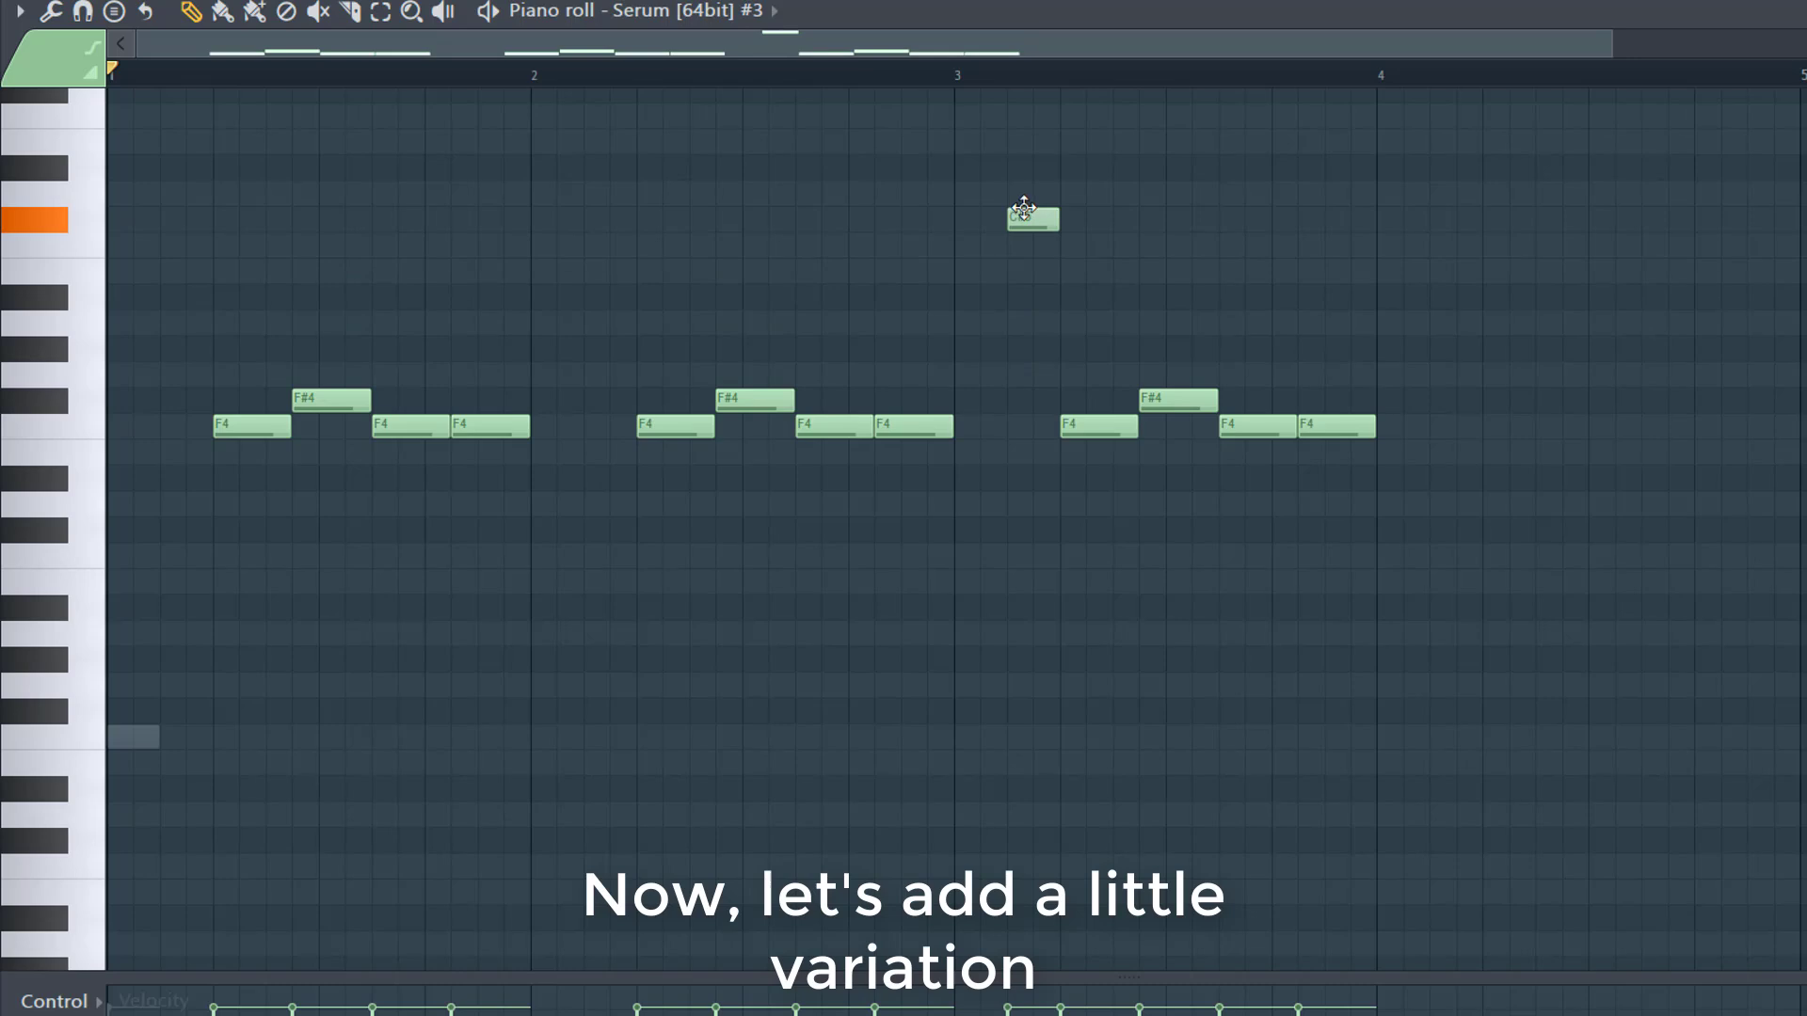
{"action": "key", "text": "space"}
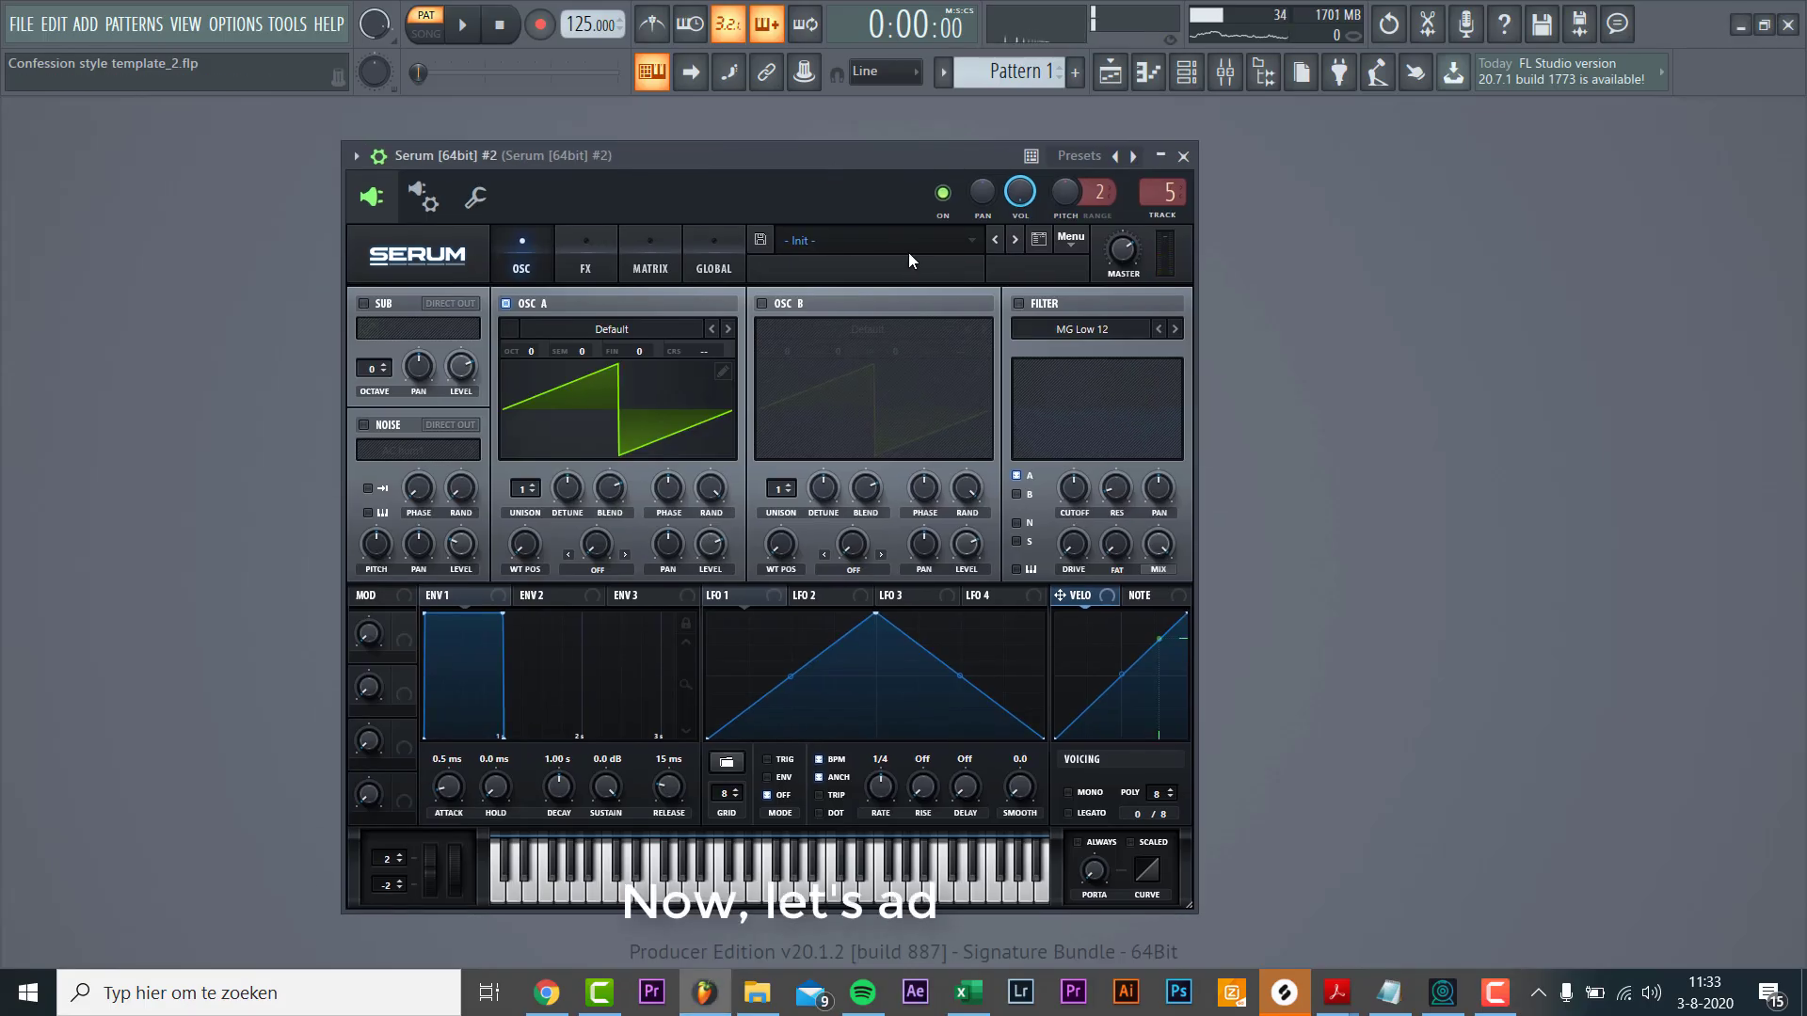
Load the LD Show Me preset into the second Serum instance and close its plugin window.
{"action": "left_click", "coordinate": [910, 247]}
{"action": "mouse_move", "coordinate": [1453, 246]}
{"action": "left_click", "coordinate": [551, 319]}
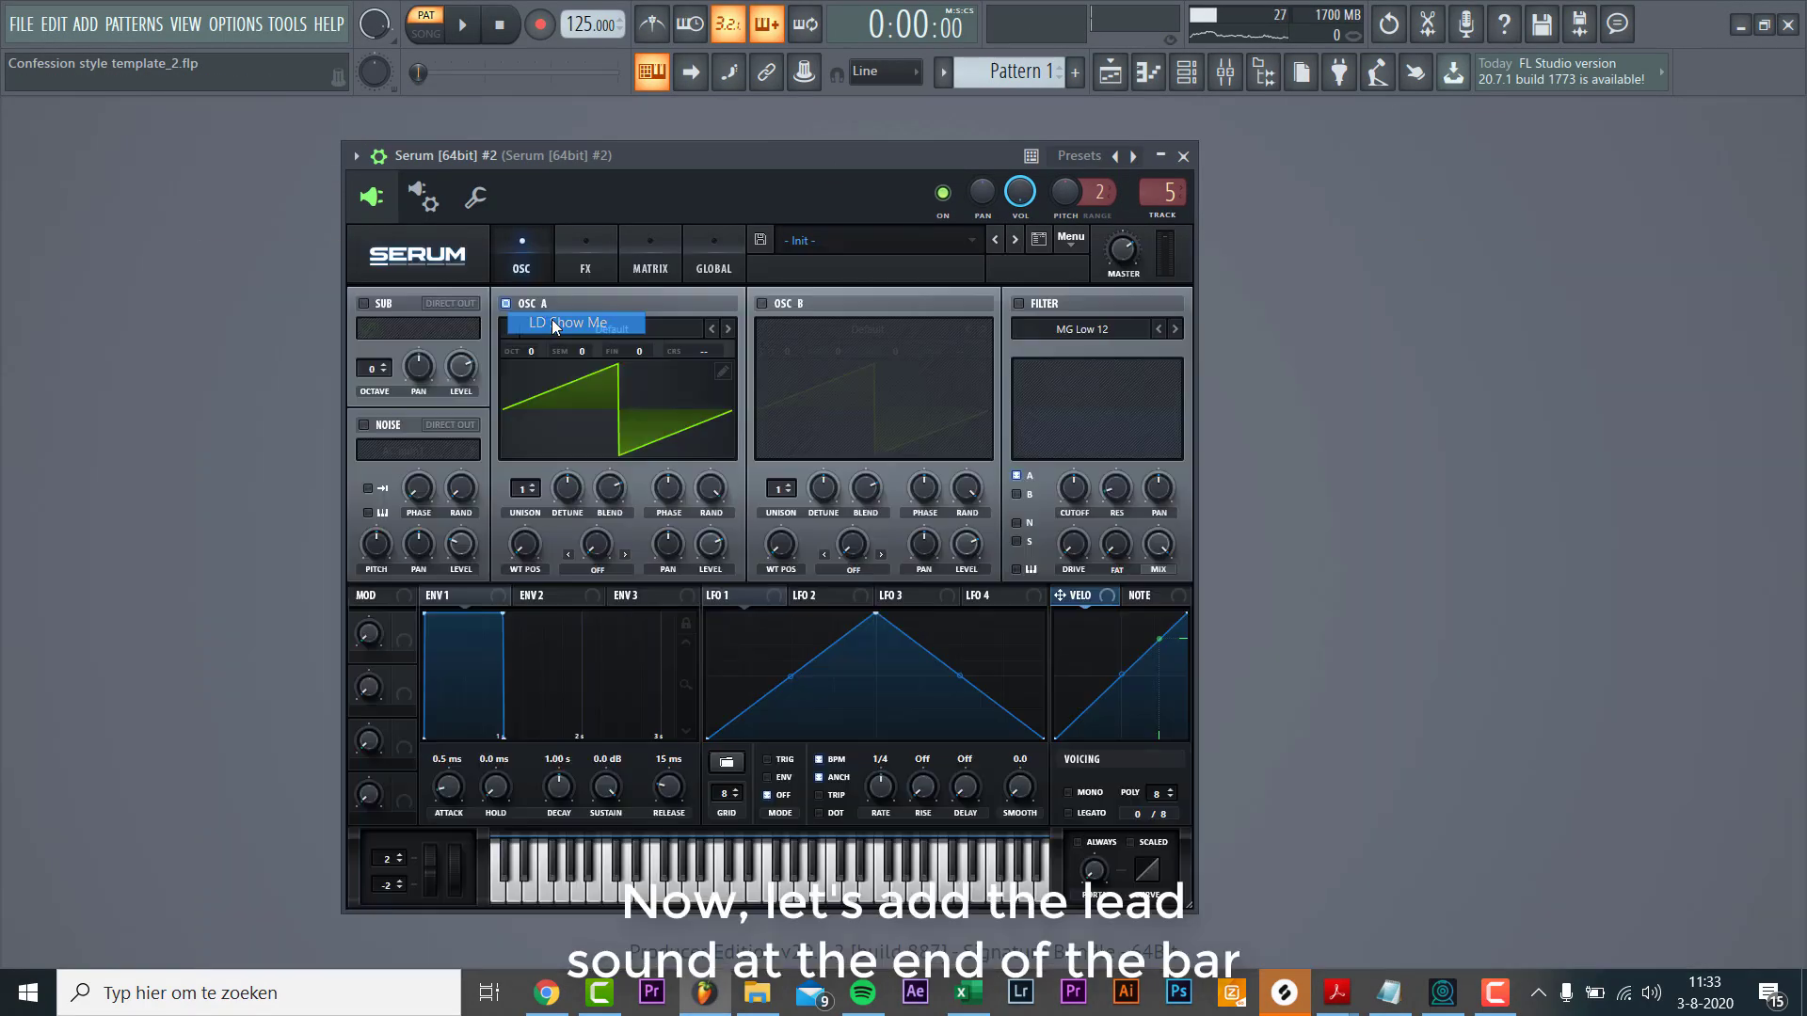
{"action": "left_click", "coordinate": [1185, 156]}
Write a descending fill of C#4, C4, G#3, G3 and F3 in bar 4 of the lead's piano roll.
{"action": "right_click", "coordinate": [740, 448]}
{"action": "left_click", "coordinate": [791, 442]}
{"action": "left_click", "coordinate": [1111, 524]}
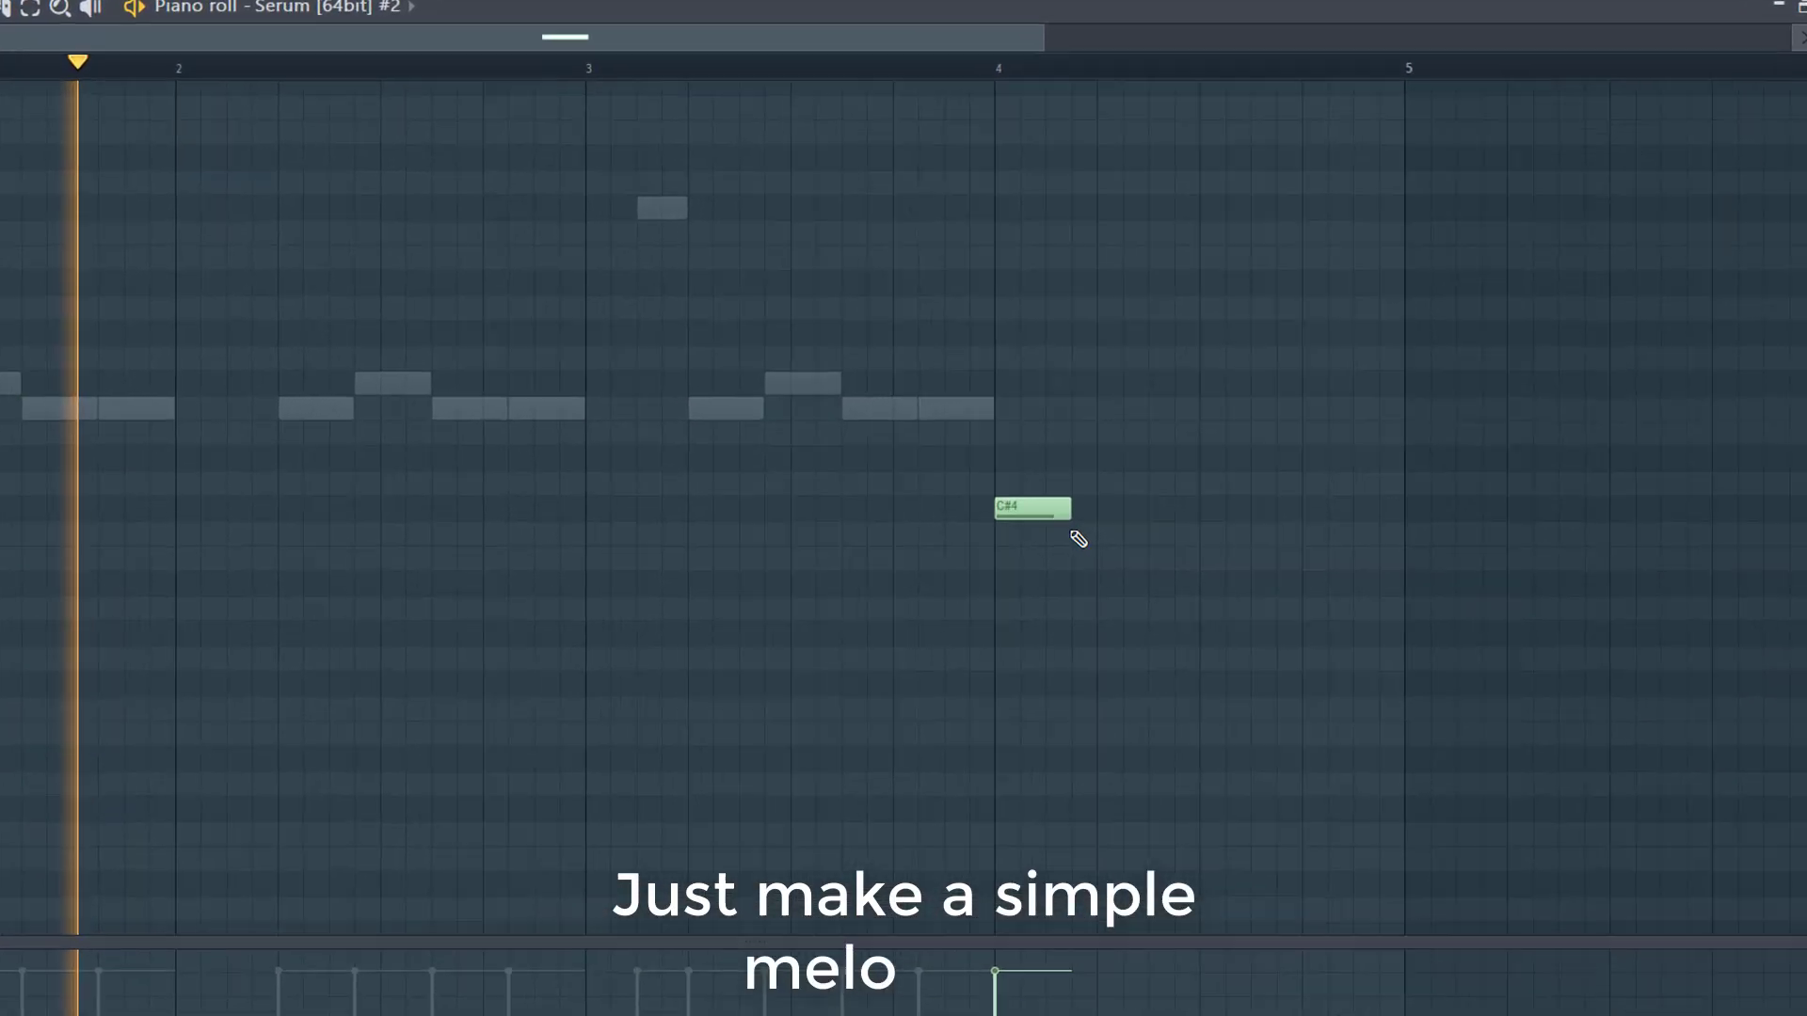
{"action": "left_click", "coordinate": [1078, 531]}
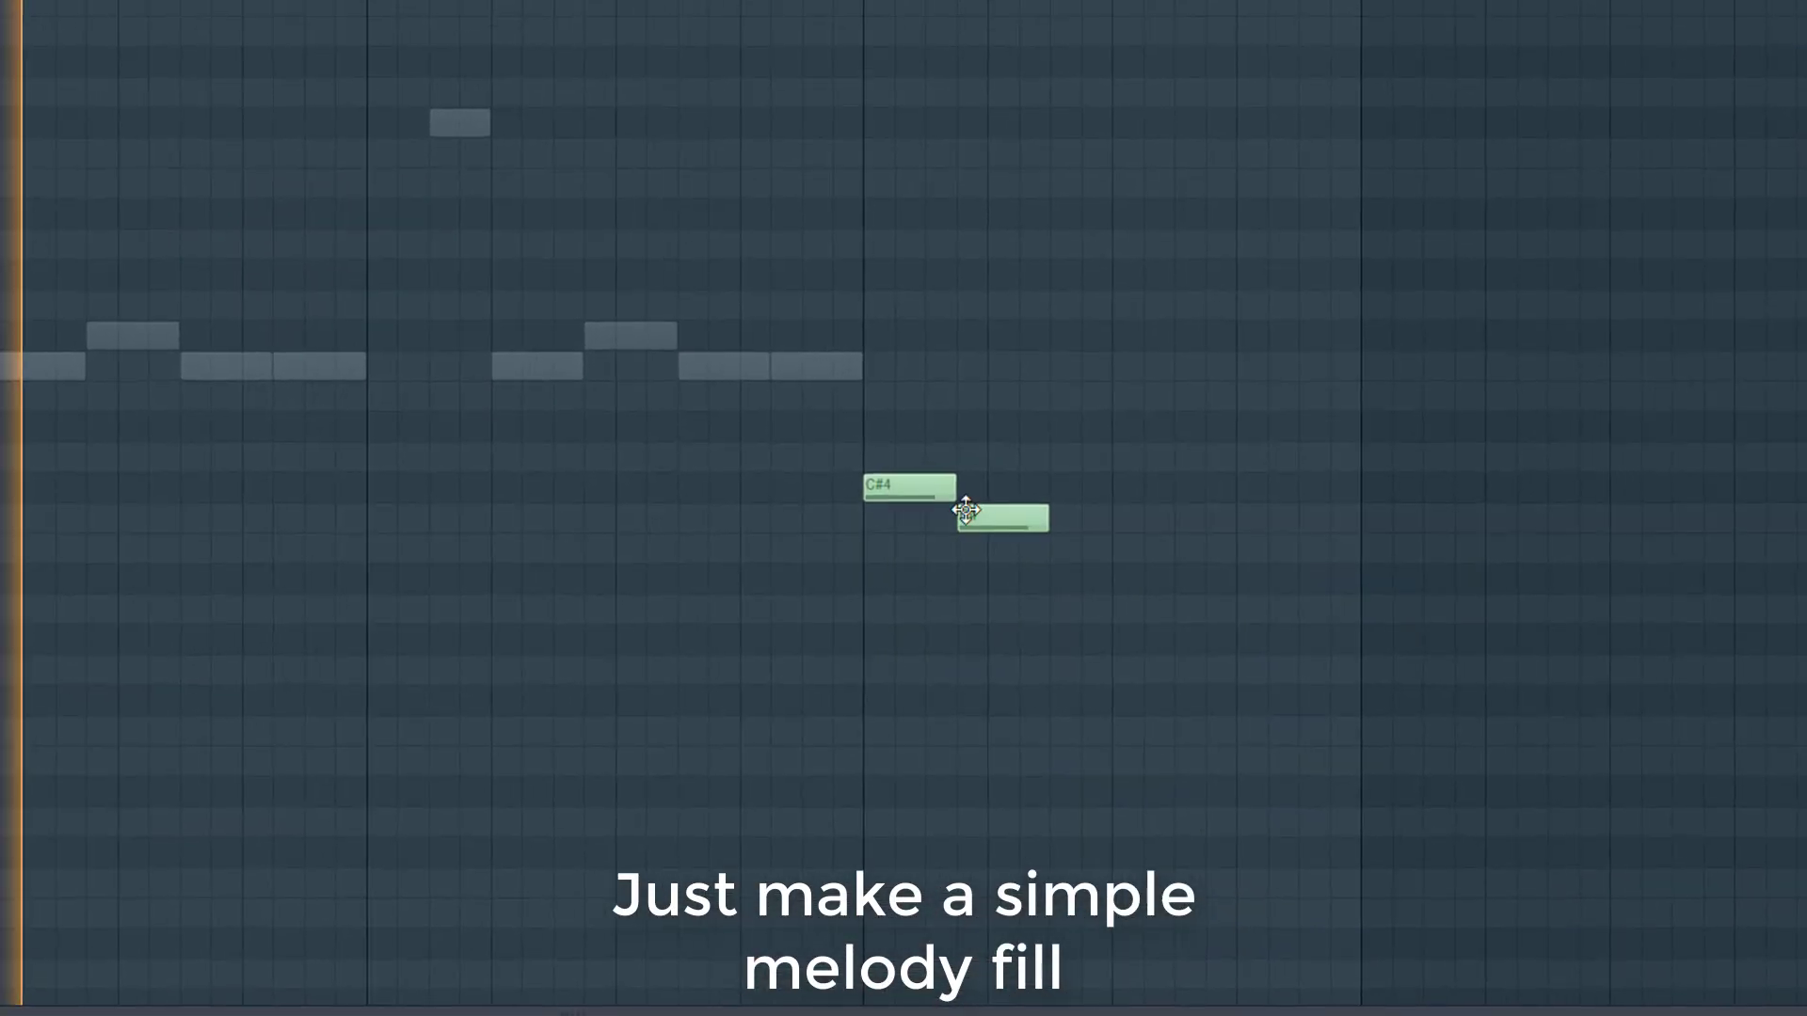
{"action": "left_click", "coordinate": [1180, 607]}
{"action": "left_click_drag", "start_coordinate": [1149, 610], "coordinate": [1118, 641]}
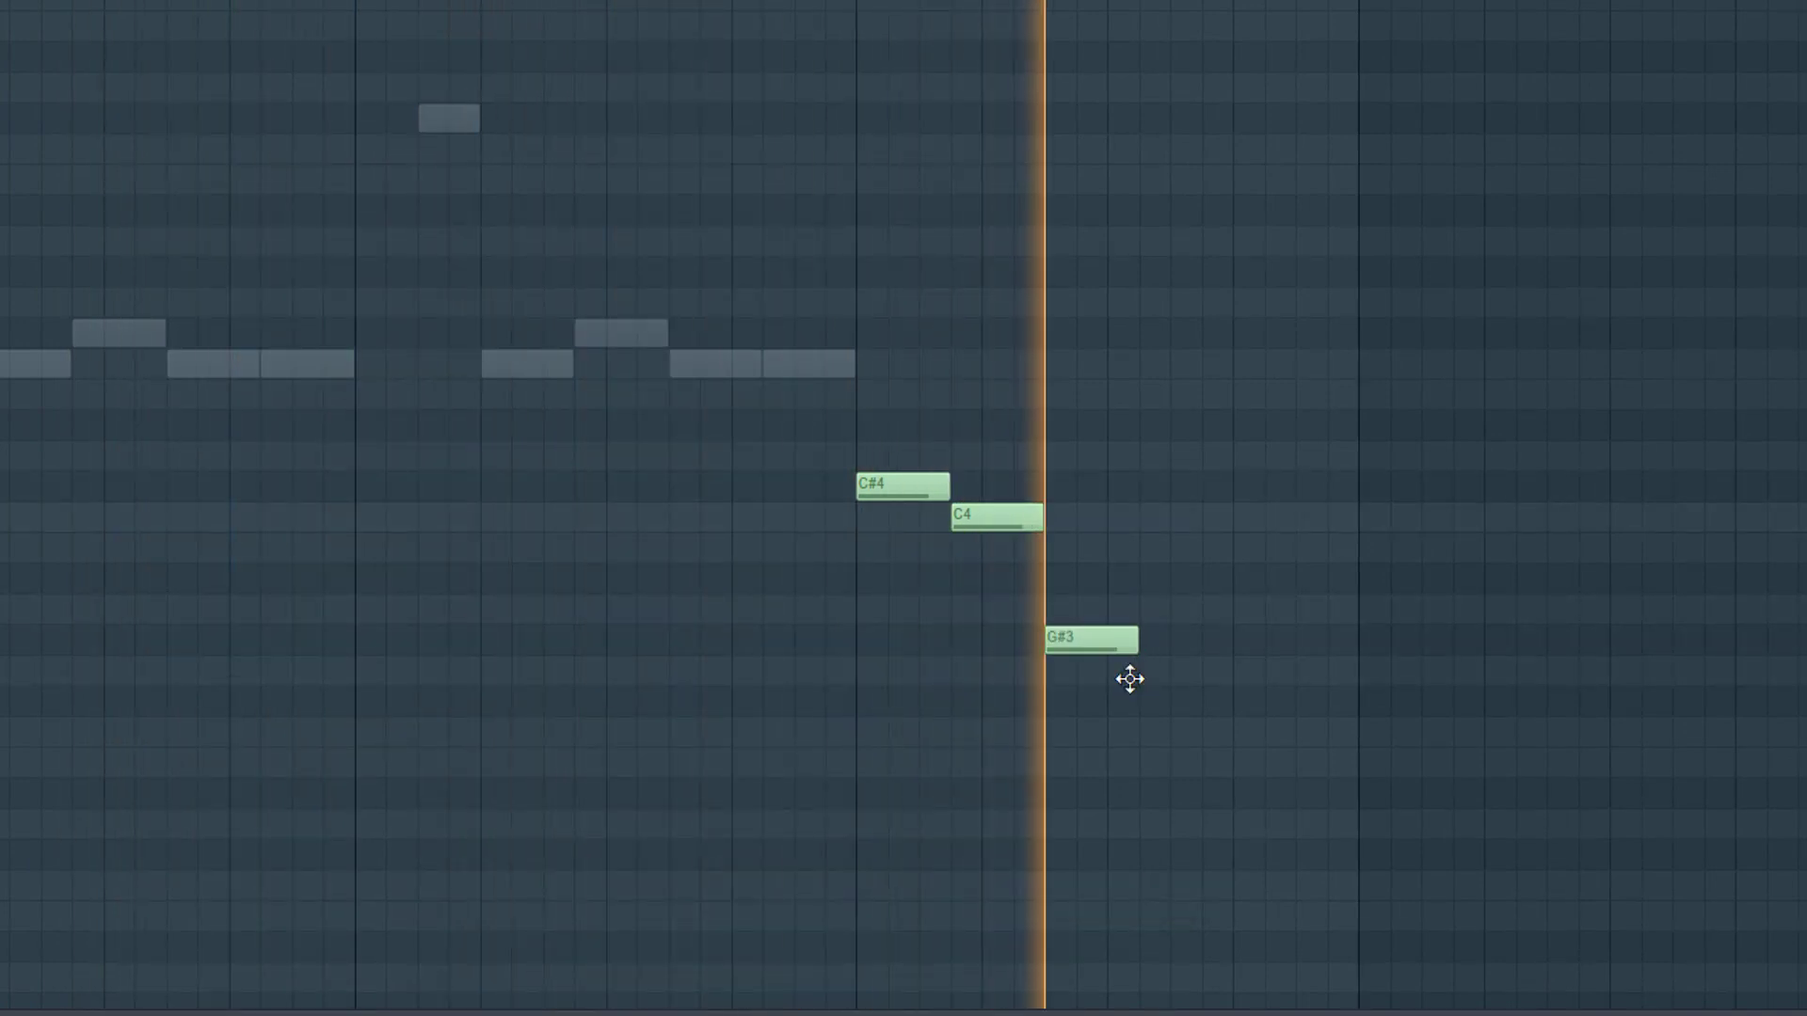
{"action": "left_click", "coordinate": [1179, 677]}
{"action": "left_click", "coordinate": [1273, 773]}
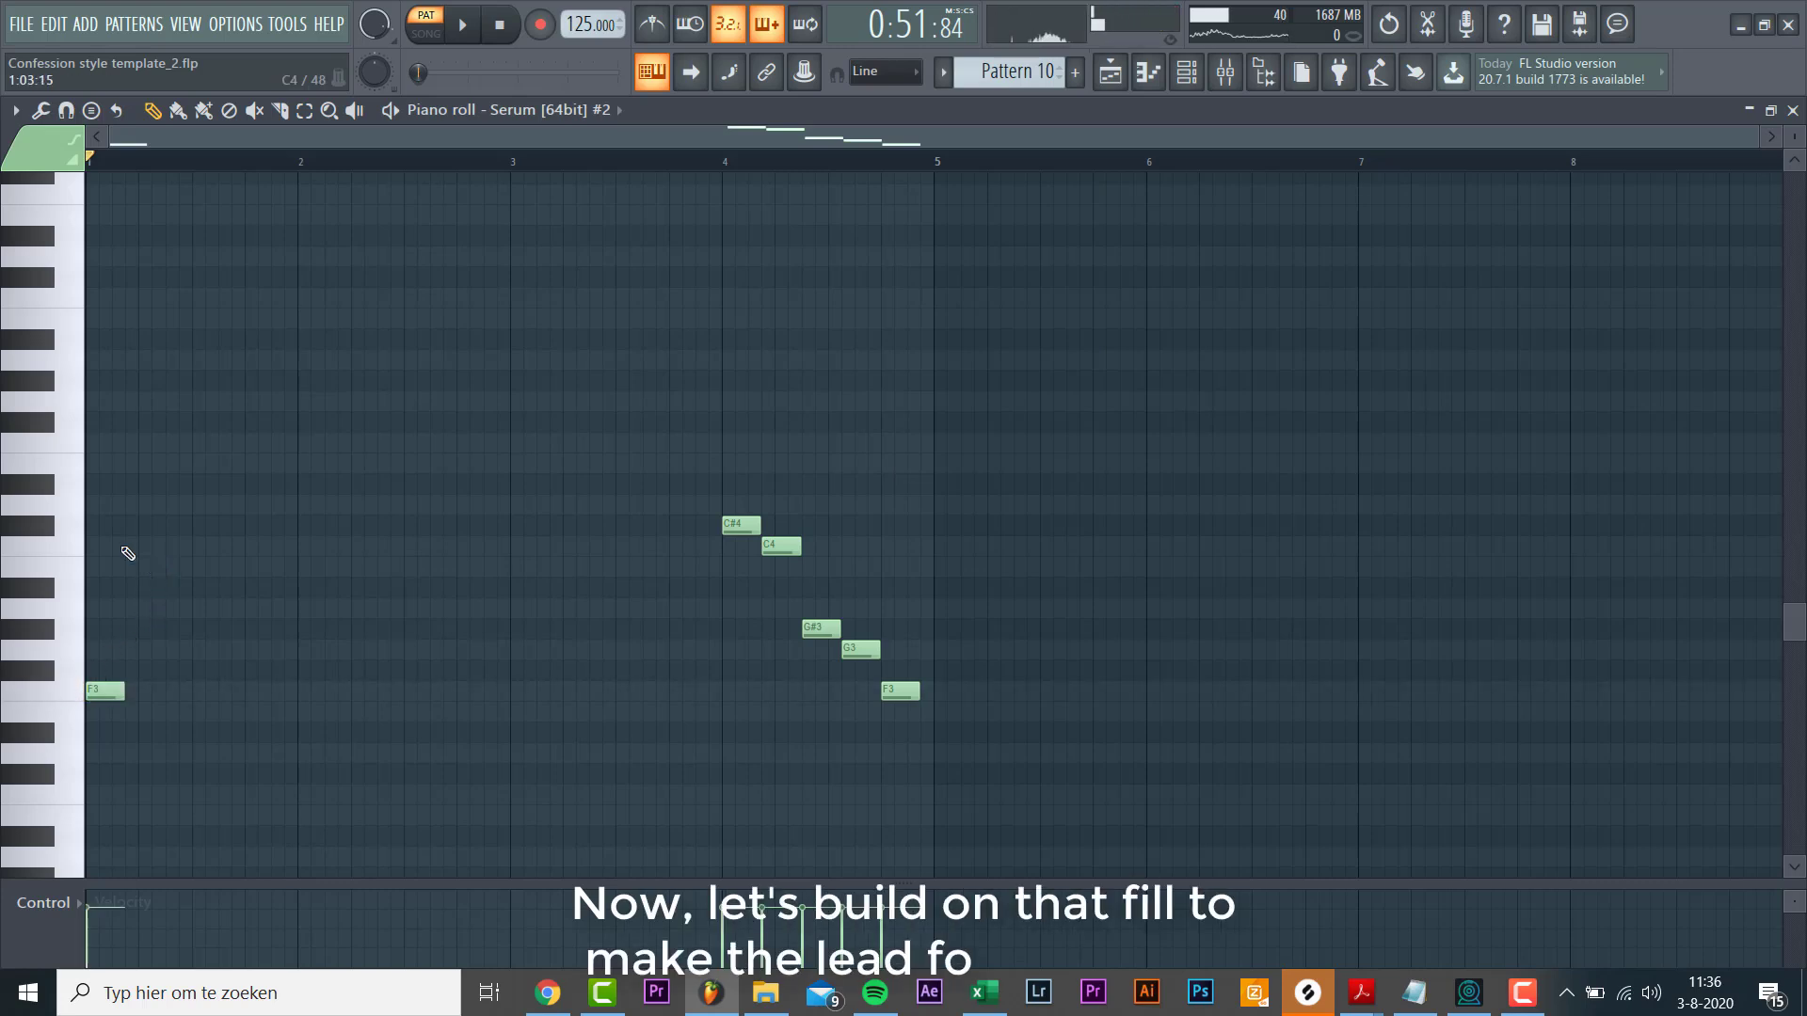
Add C4, C#4, F3 and F3 after the opening F3 in bar 1 of the lead pattern.
{"action": "left_click", "coordinate": [127, 549]}
{"action": "scroll", "coordinate": [194, 536], "scroll_direction": "up", "scroll_amount": 2}
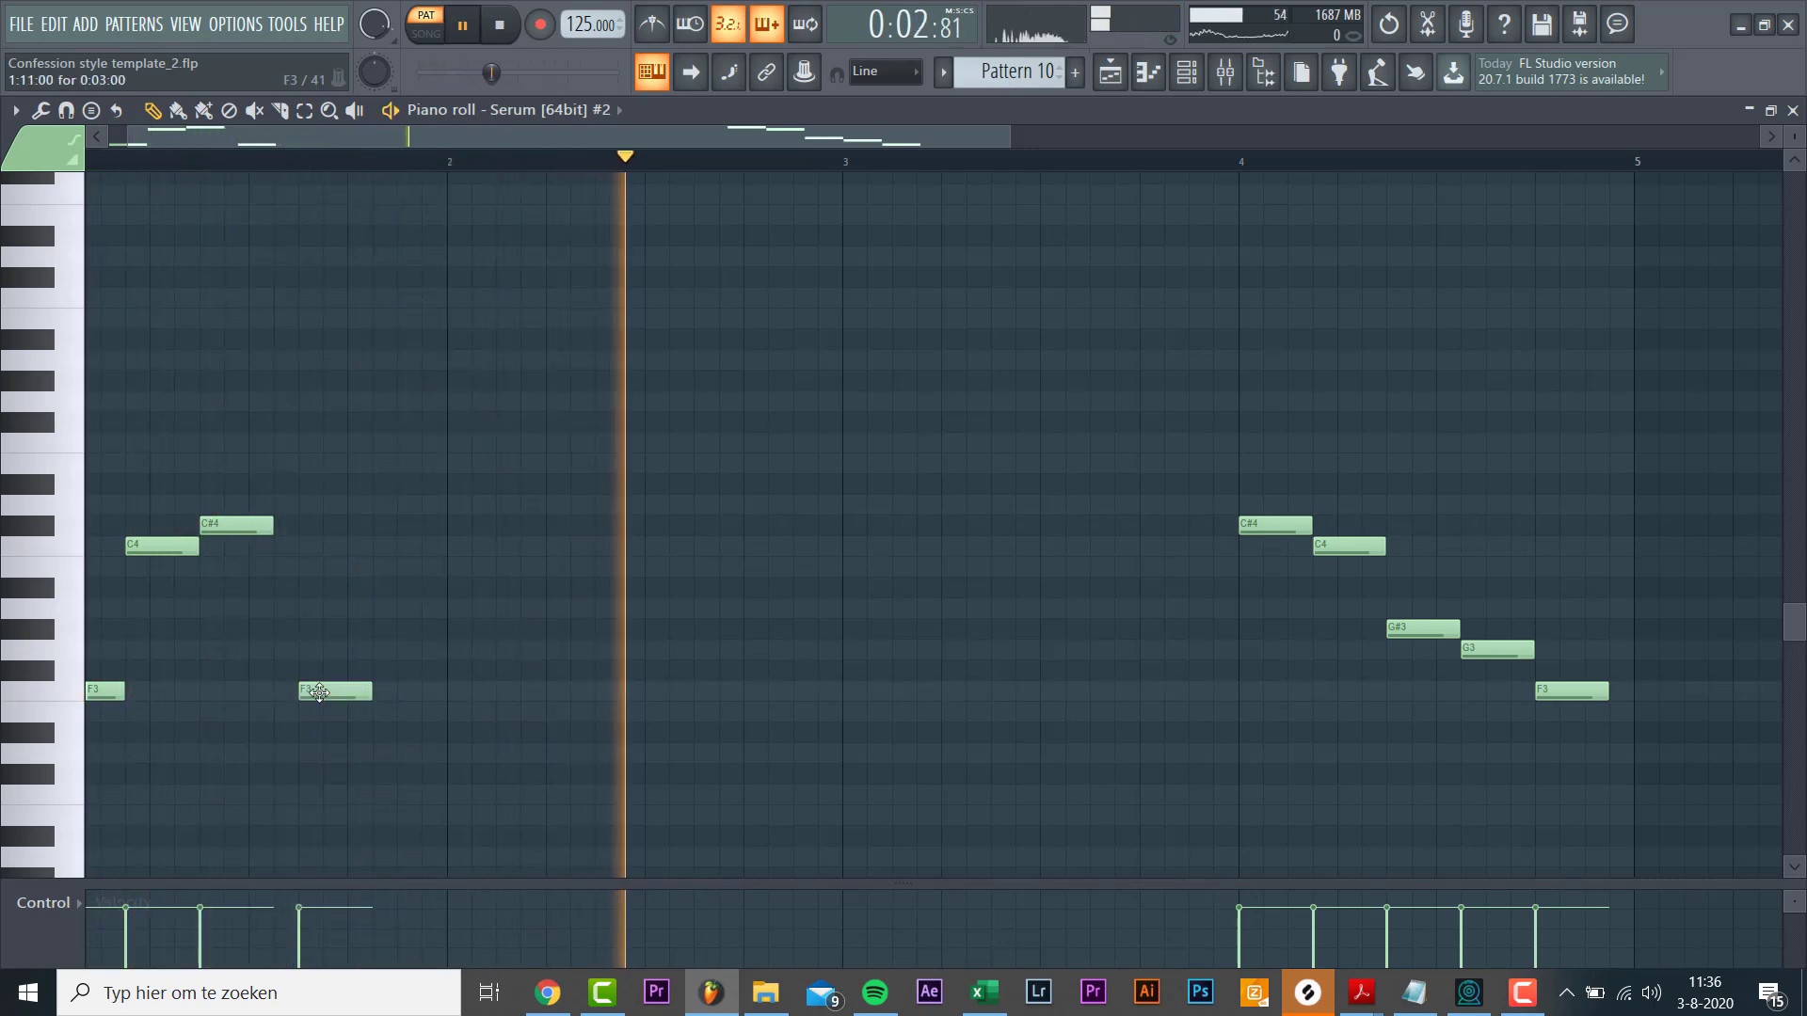
{"action": "key", "text": "space"}
{"action": "left_click", "coordinate": [381, 698]}
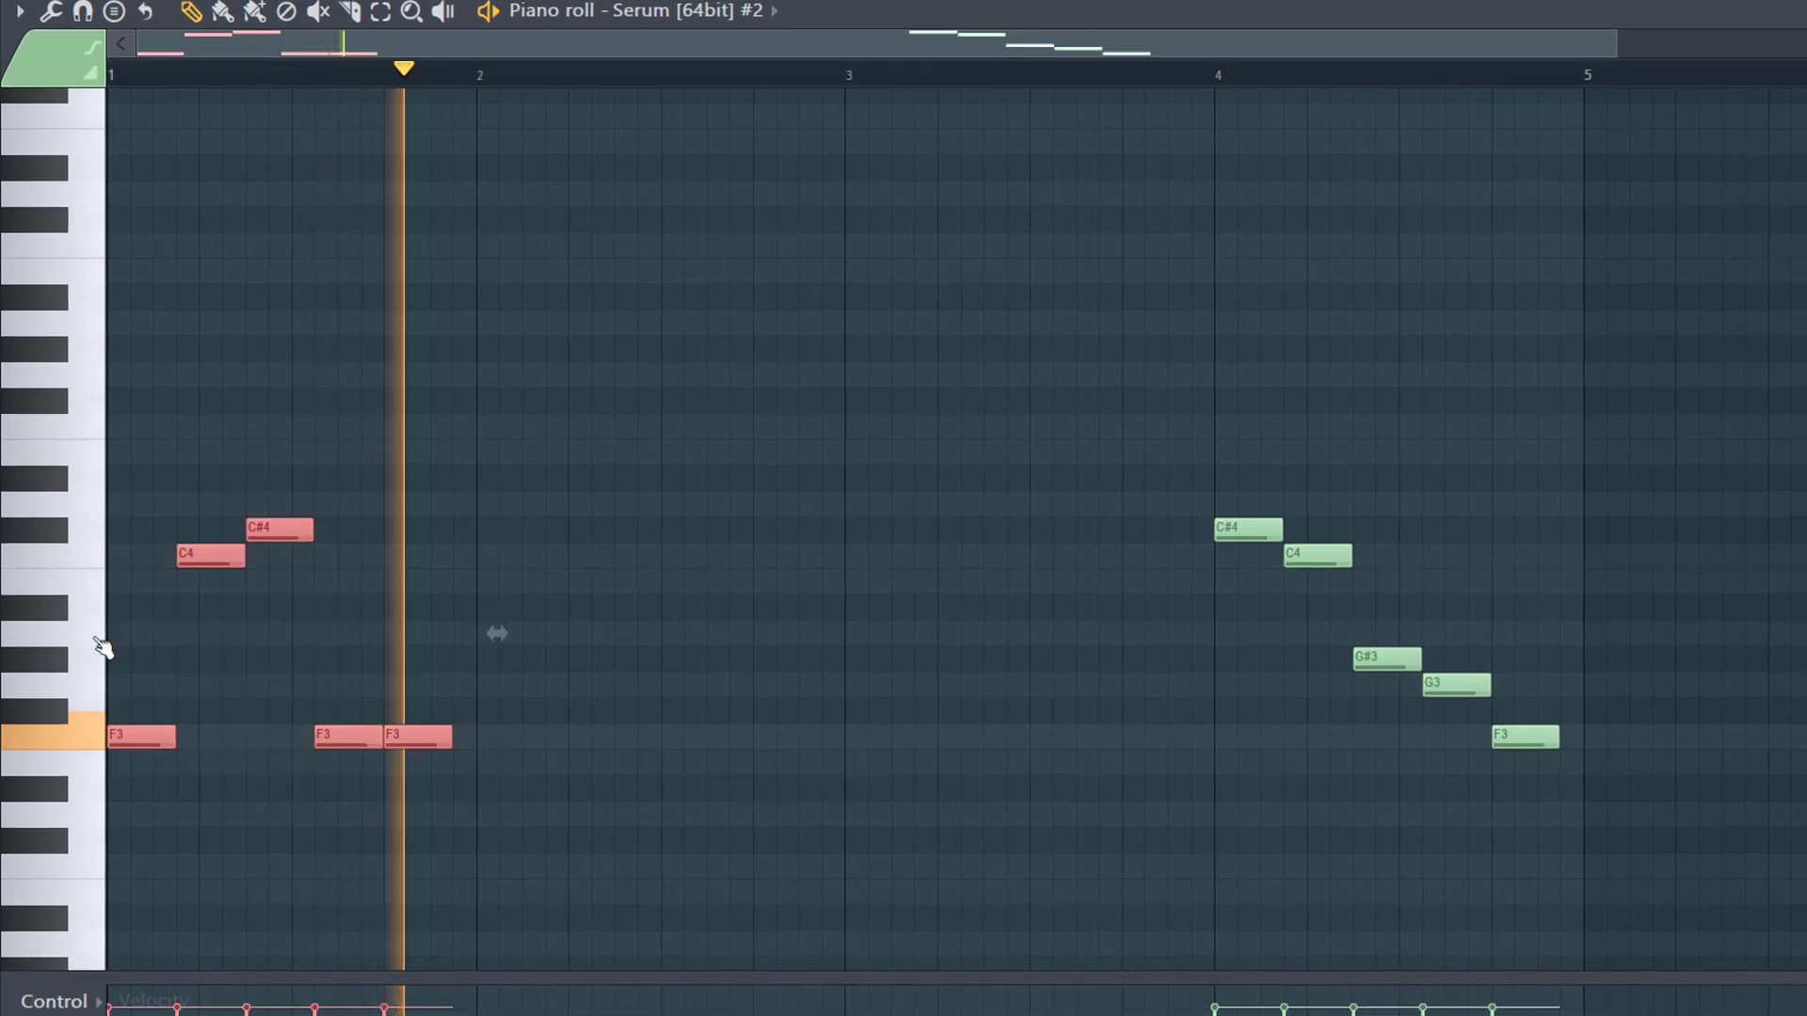
Copy the bar 1 lead phrase across bars 2 and 3, starting the middle copy at bar 2 with its C4 and C#4 swapped.
{"action": "left_click_drag", "start_coordinate": [143, 740], "coordinate": [883, 743]}
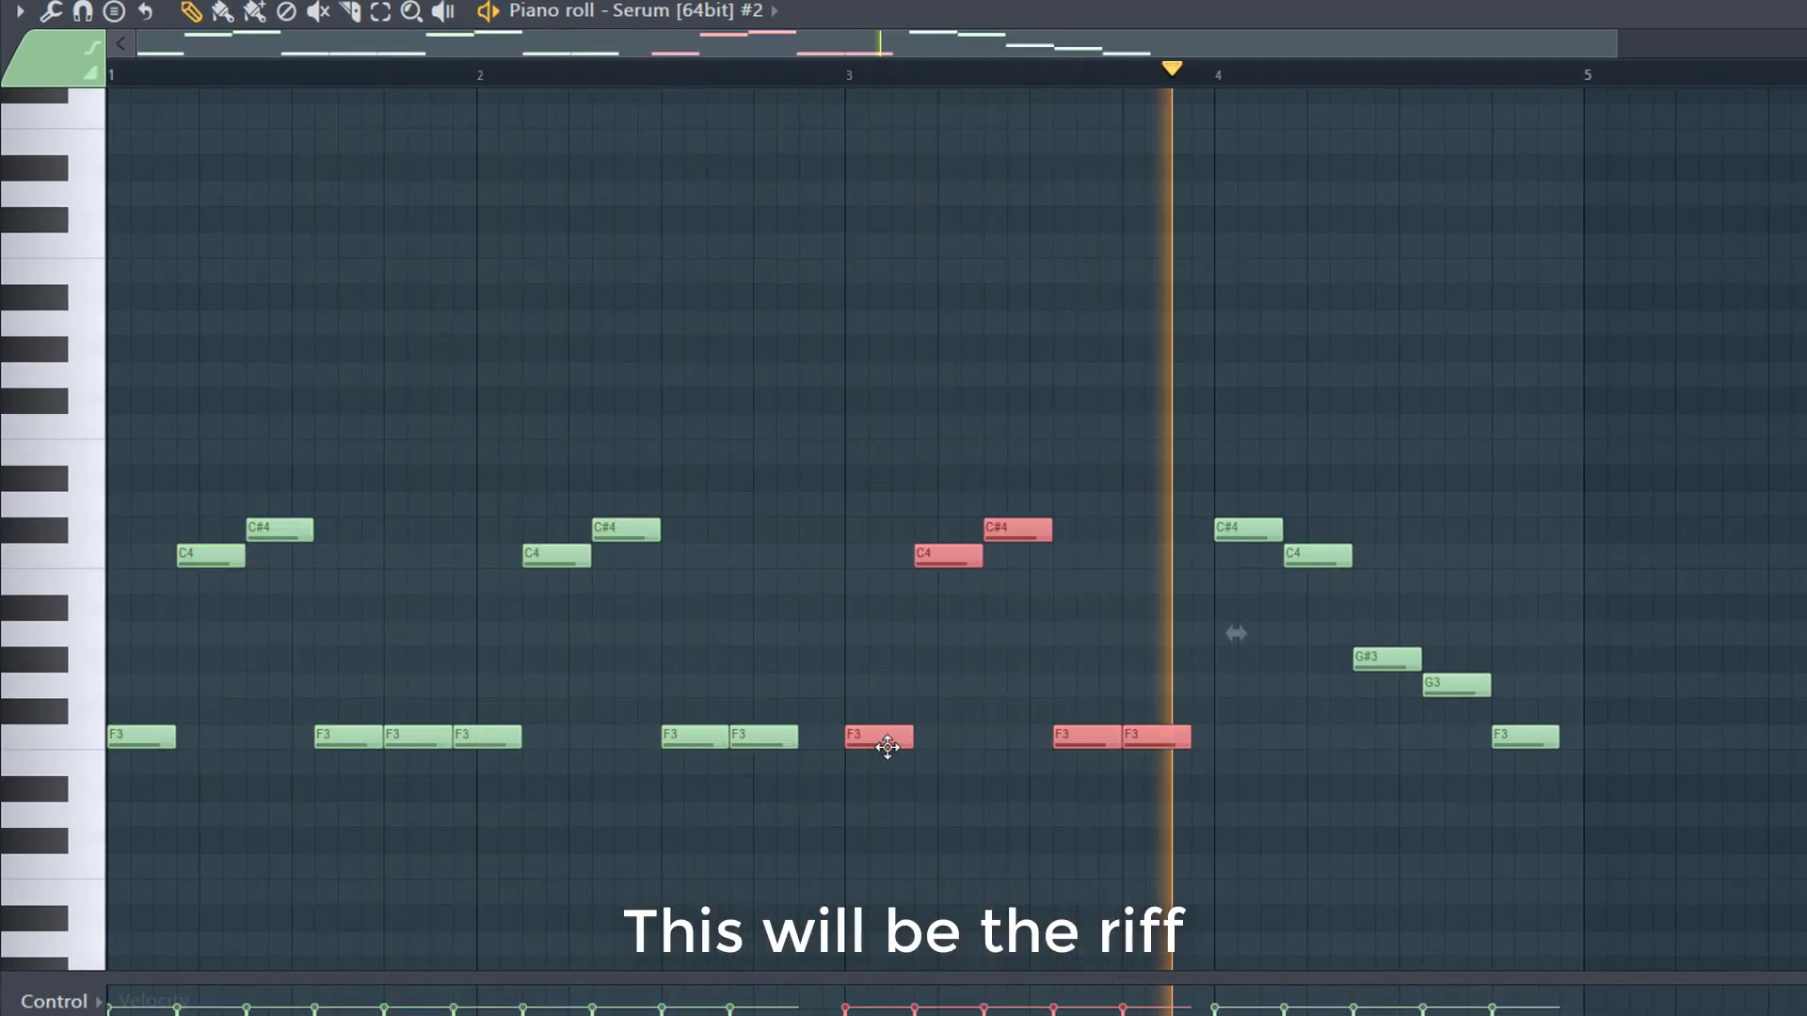
{"action": "left_click_drag", "start_coordinate": [779, 827], "coordinate": [510, 438]}
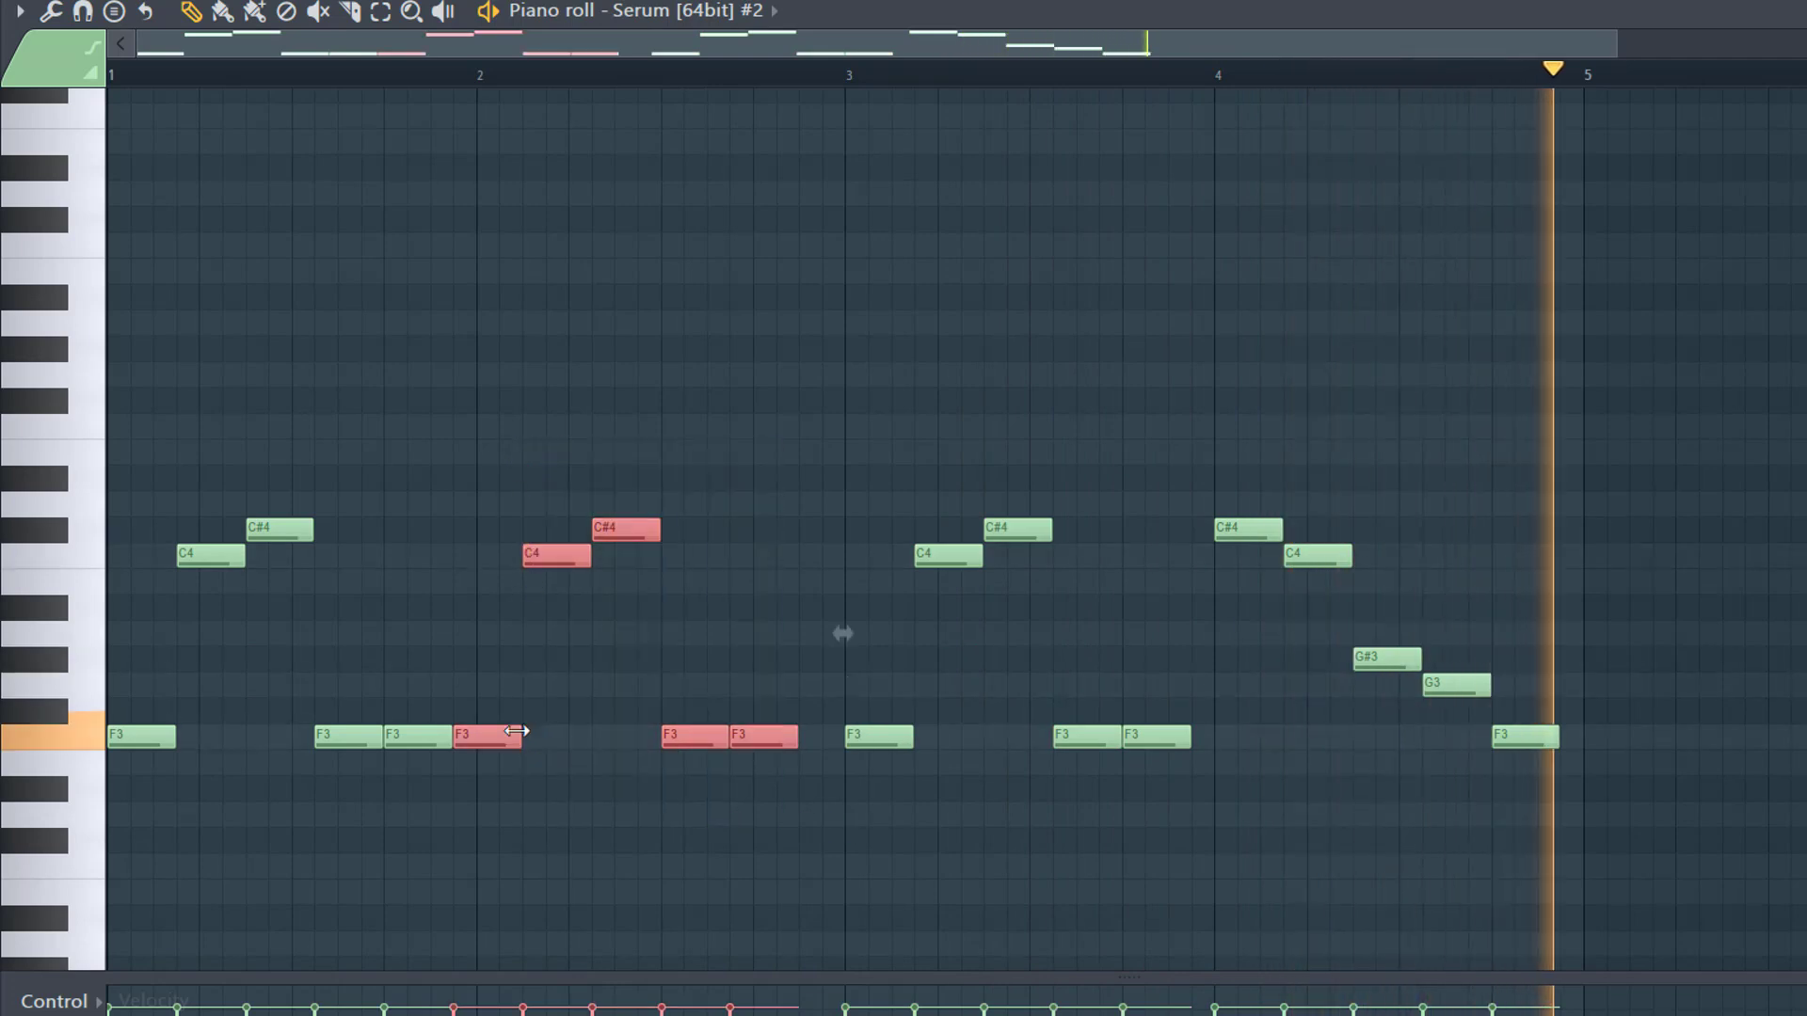
{"action": "left_click_drag", "start_coordinate": [494, 736], "coordinate": [517, 736]}
{"action": "left_click", "coordinate": [584, 593]}
{"action": "left_click_drag", "start_coordinate": [579, 555], "coordinate": [639, 574]}
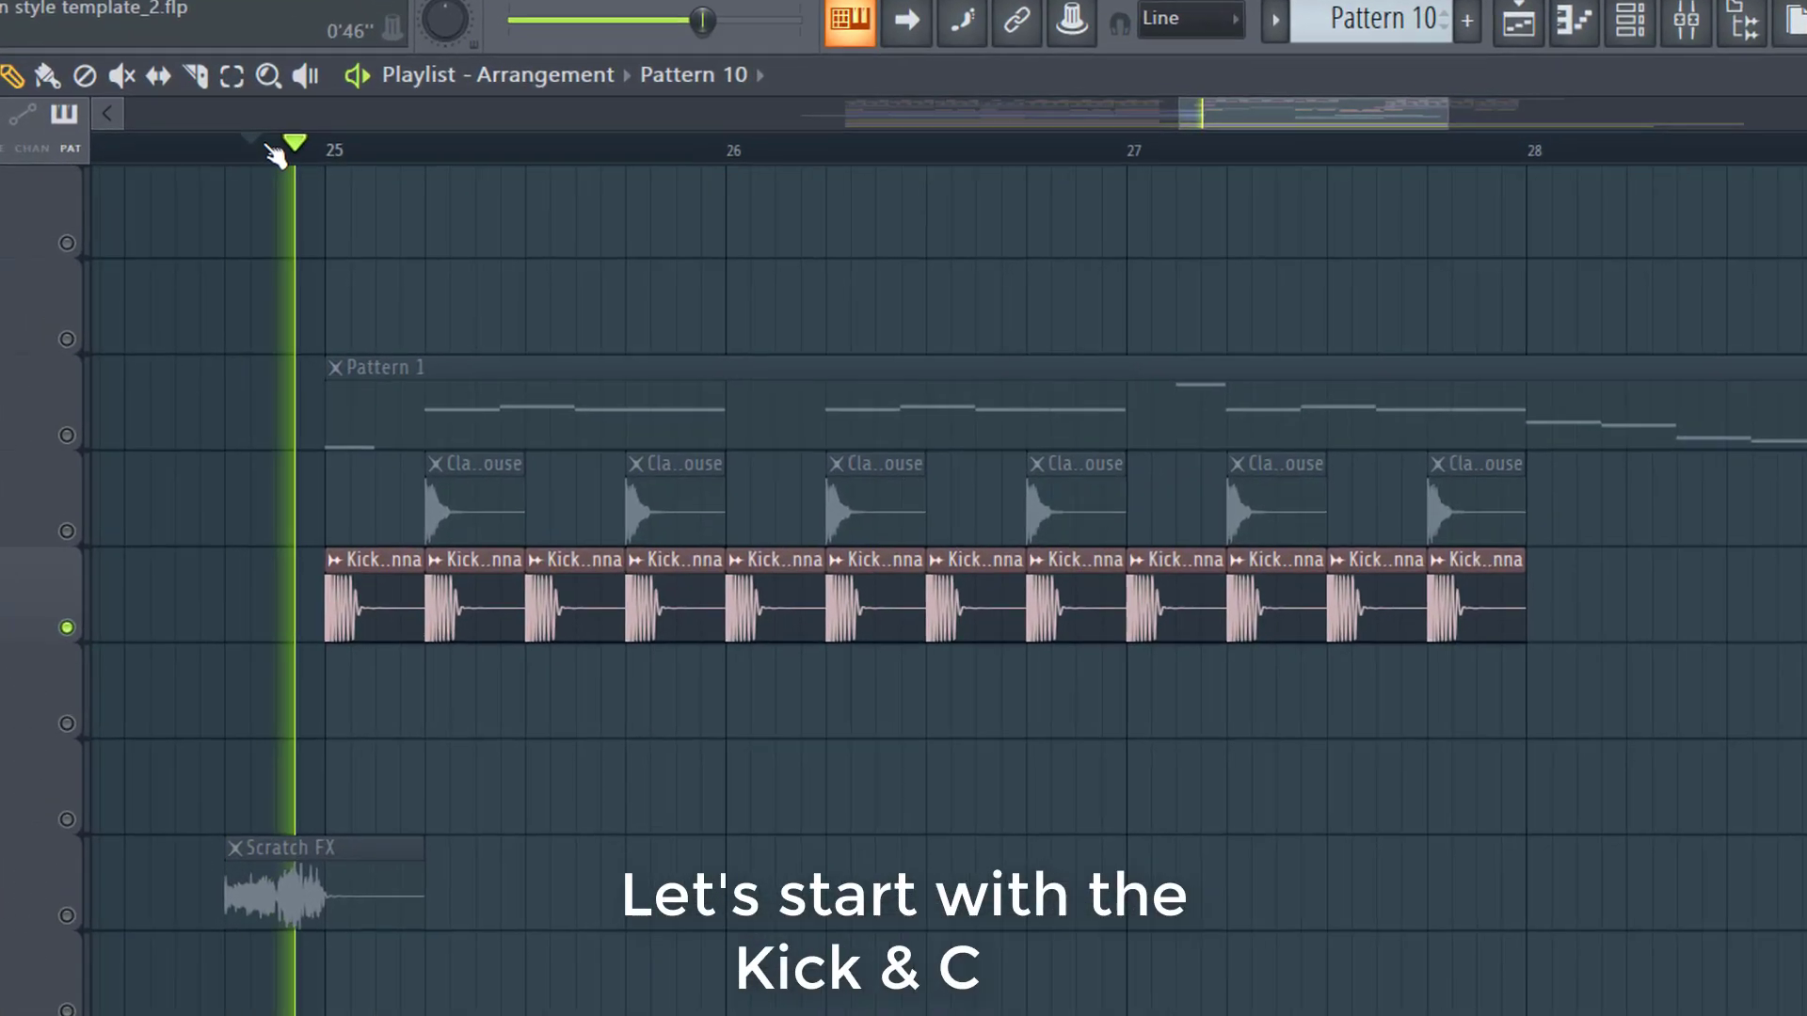
Unmute the clap track to hear it with the kick, and open the Pattern 5 clip at bar 29.
{"action": "left_click", "coordinate": [76, 551]}
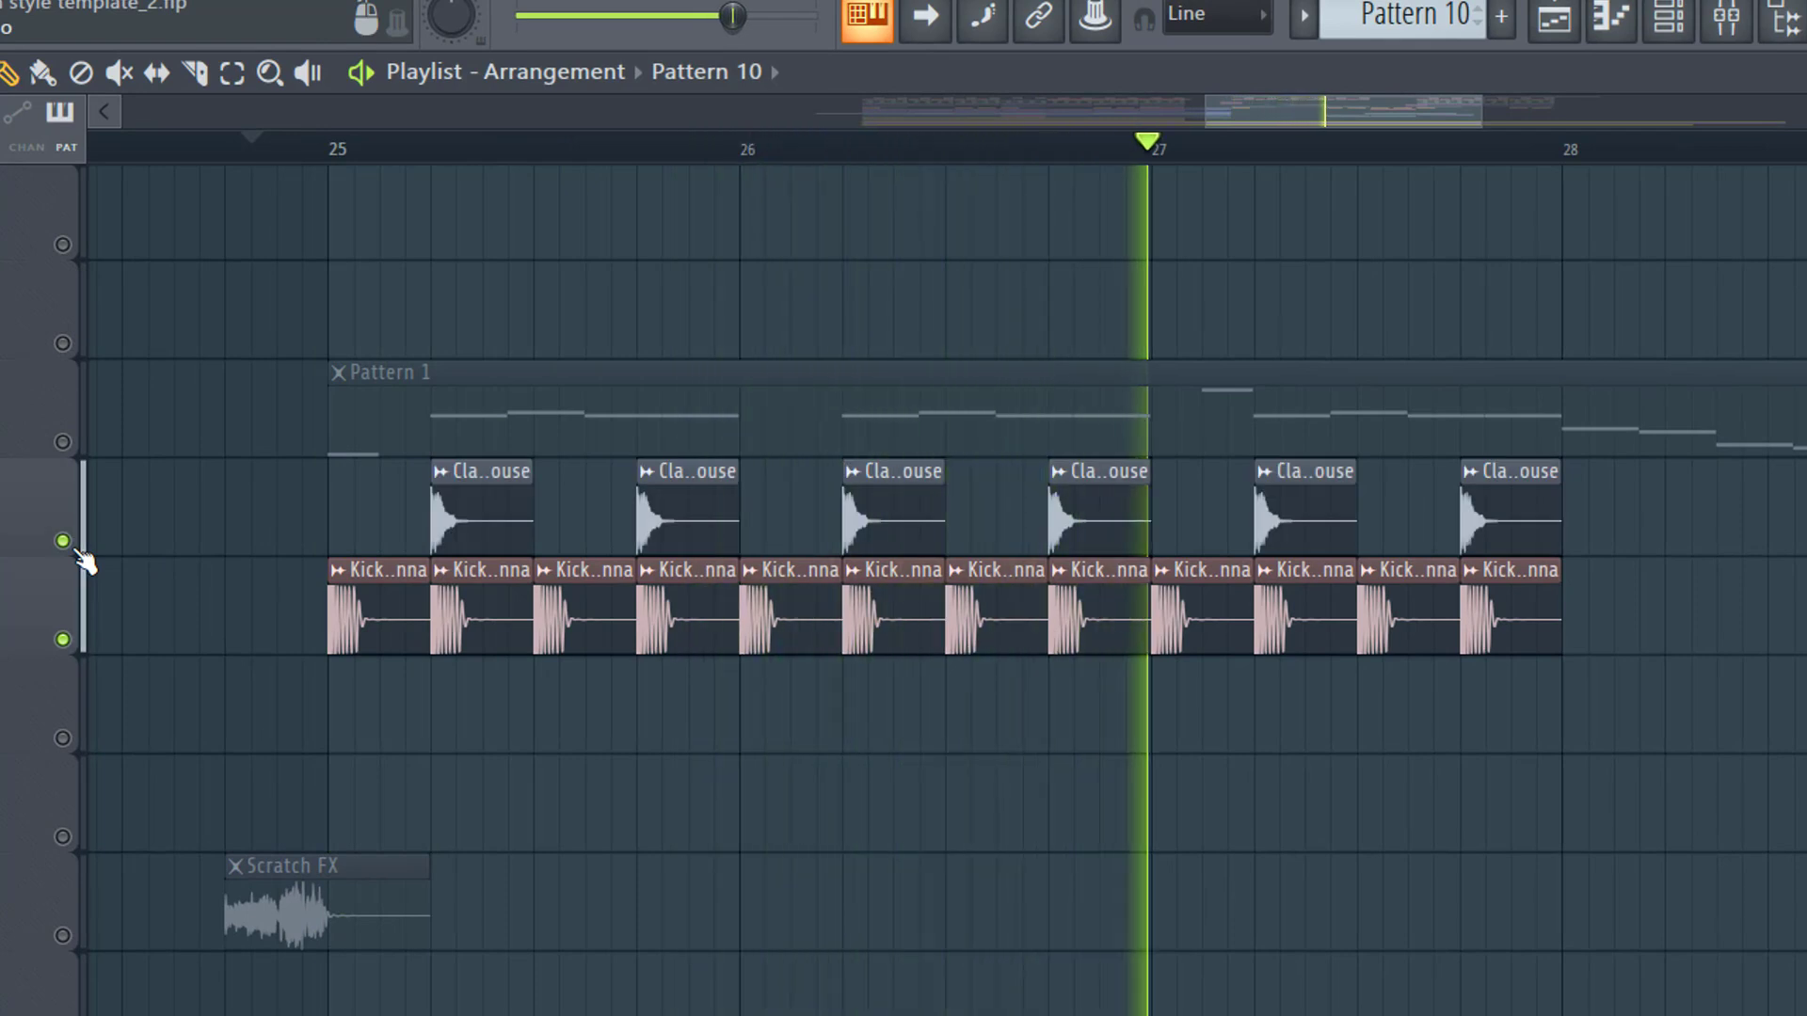
{"action": "key", "text": "space"}
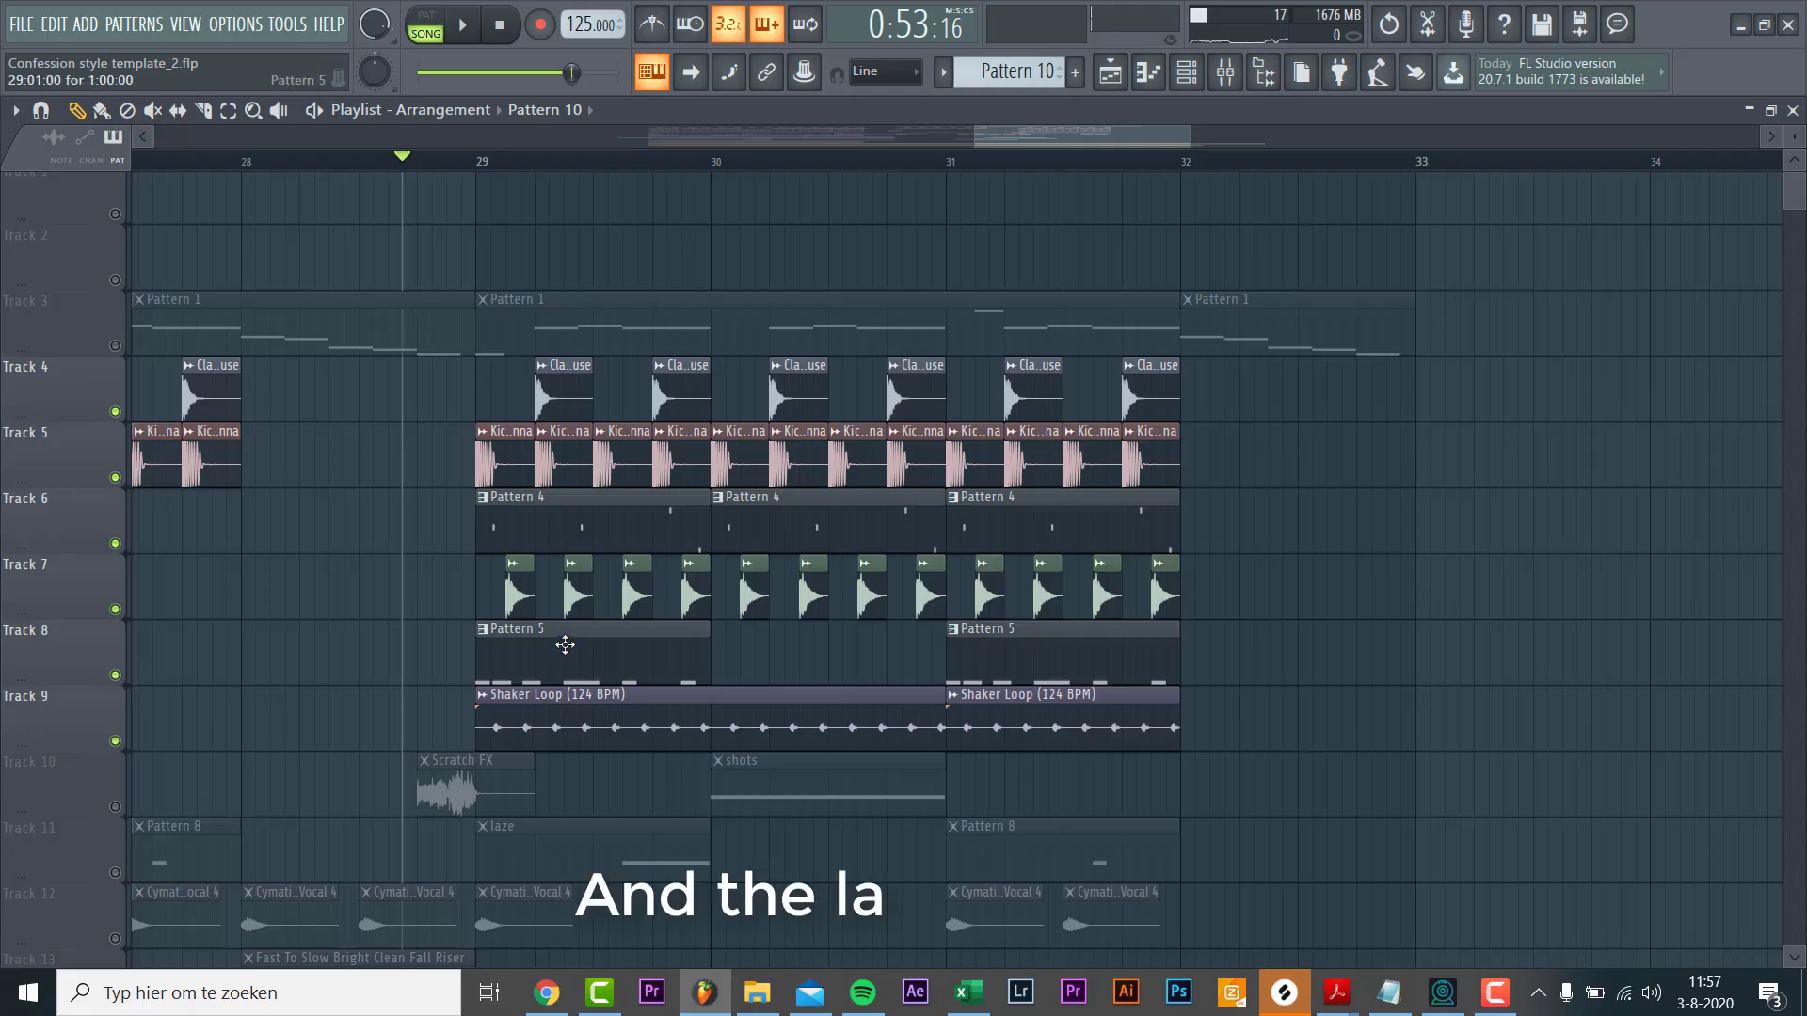
{"action": "double_click", "coordinate": [565, 645]}
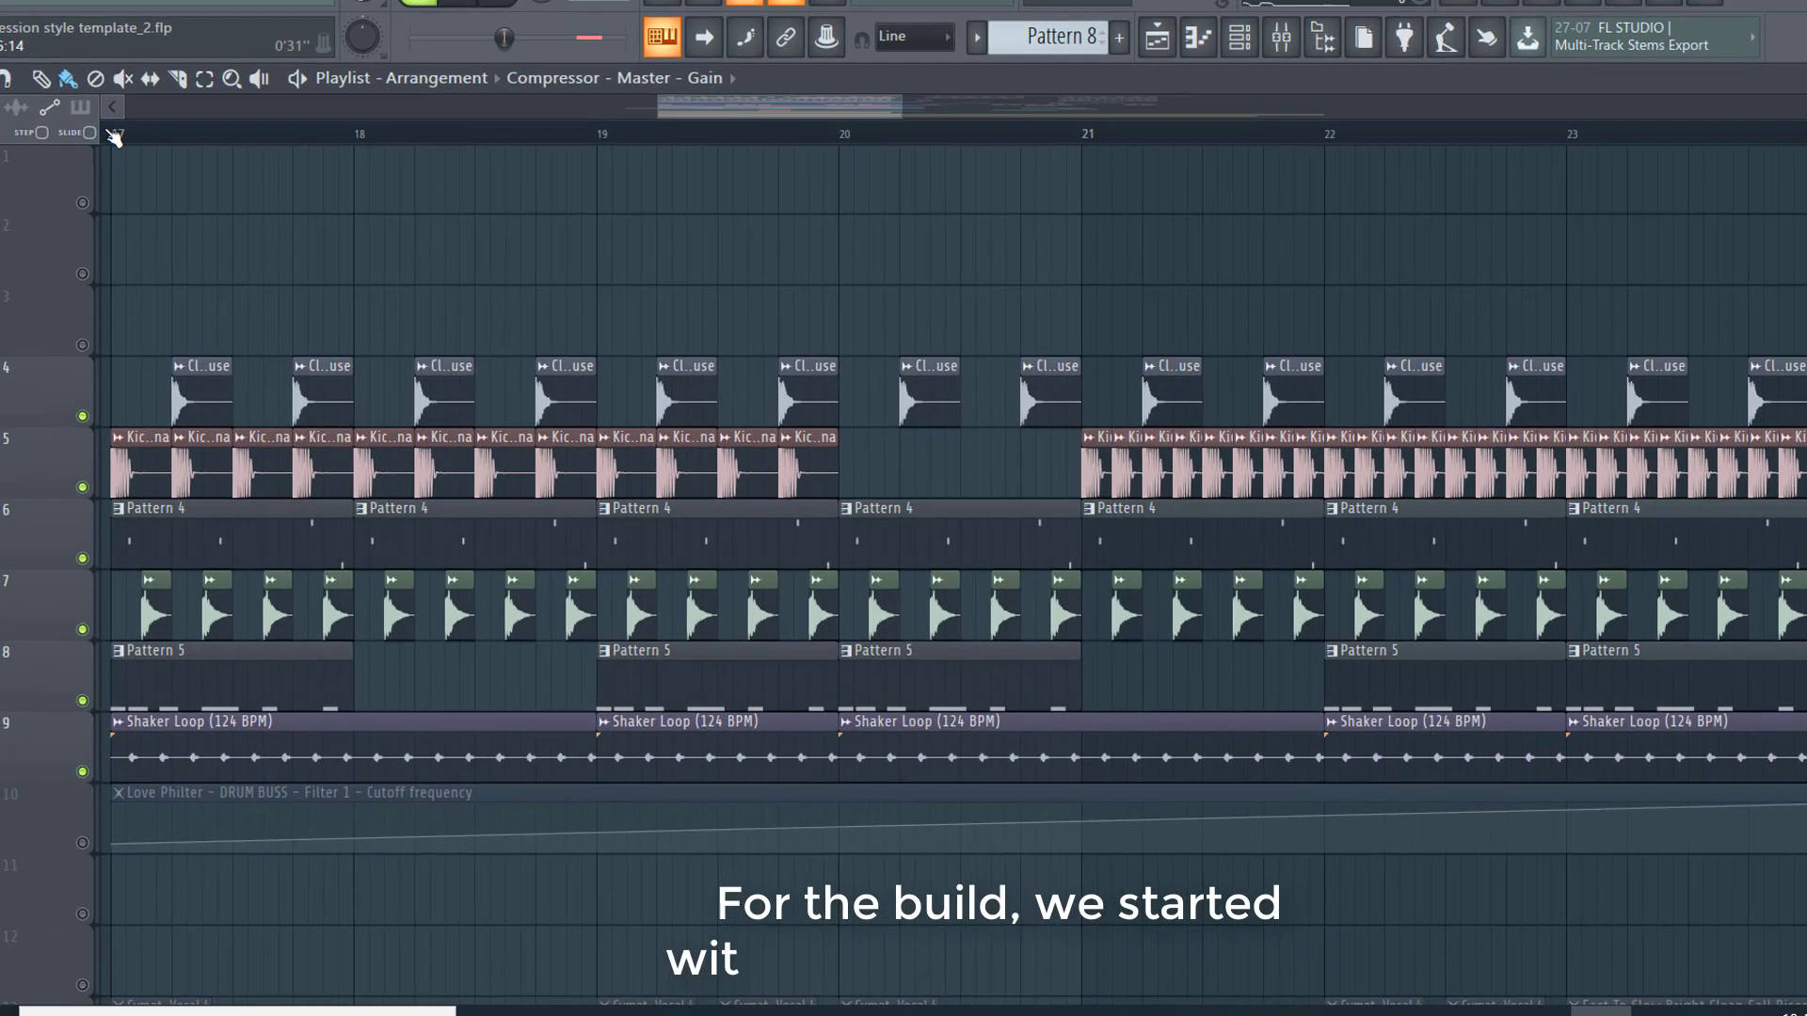
Play the build from bar 17 and examine the Fruity Love Philter on the DRUM BUSS mixer channel.
{"action": "left_click", "coordinate": [152, 161]}
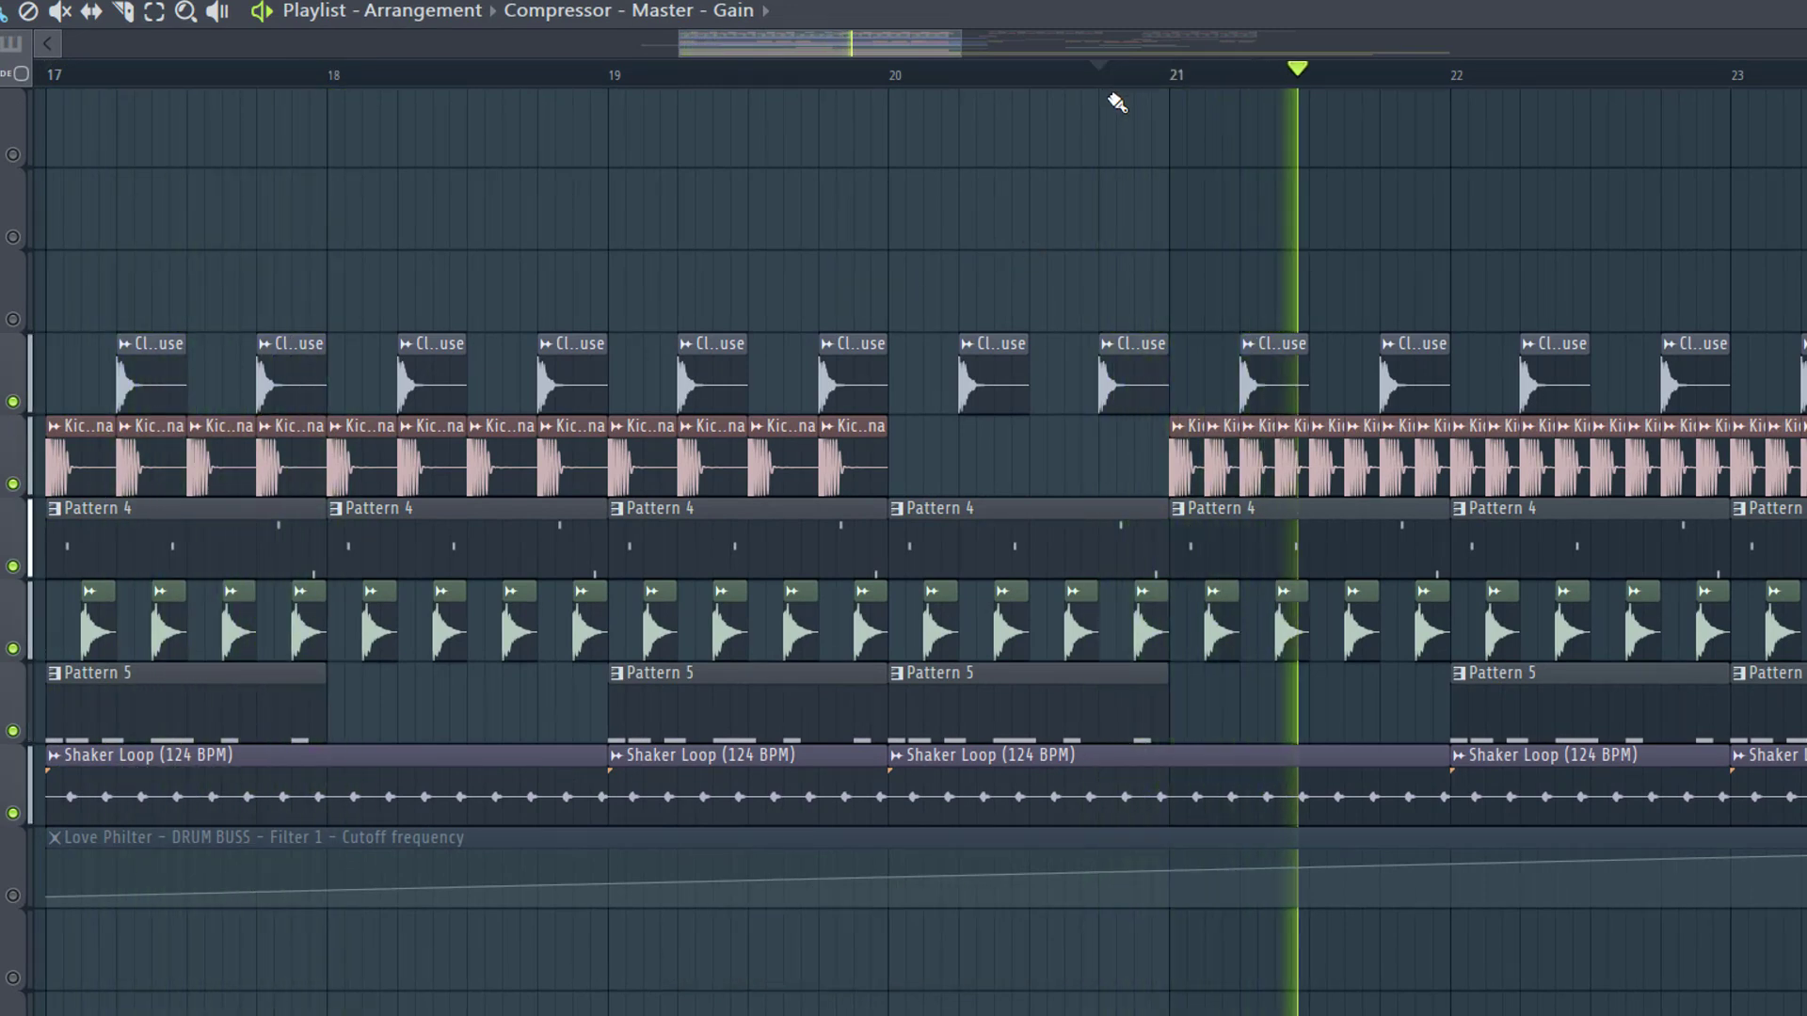
{"action": "key", "text": "F9"}
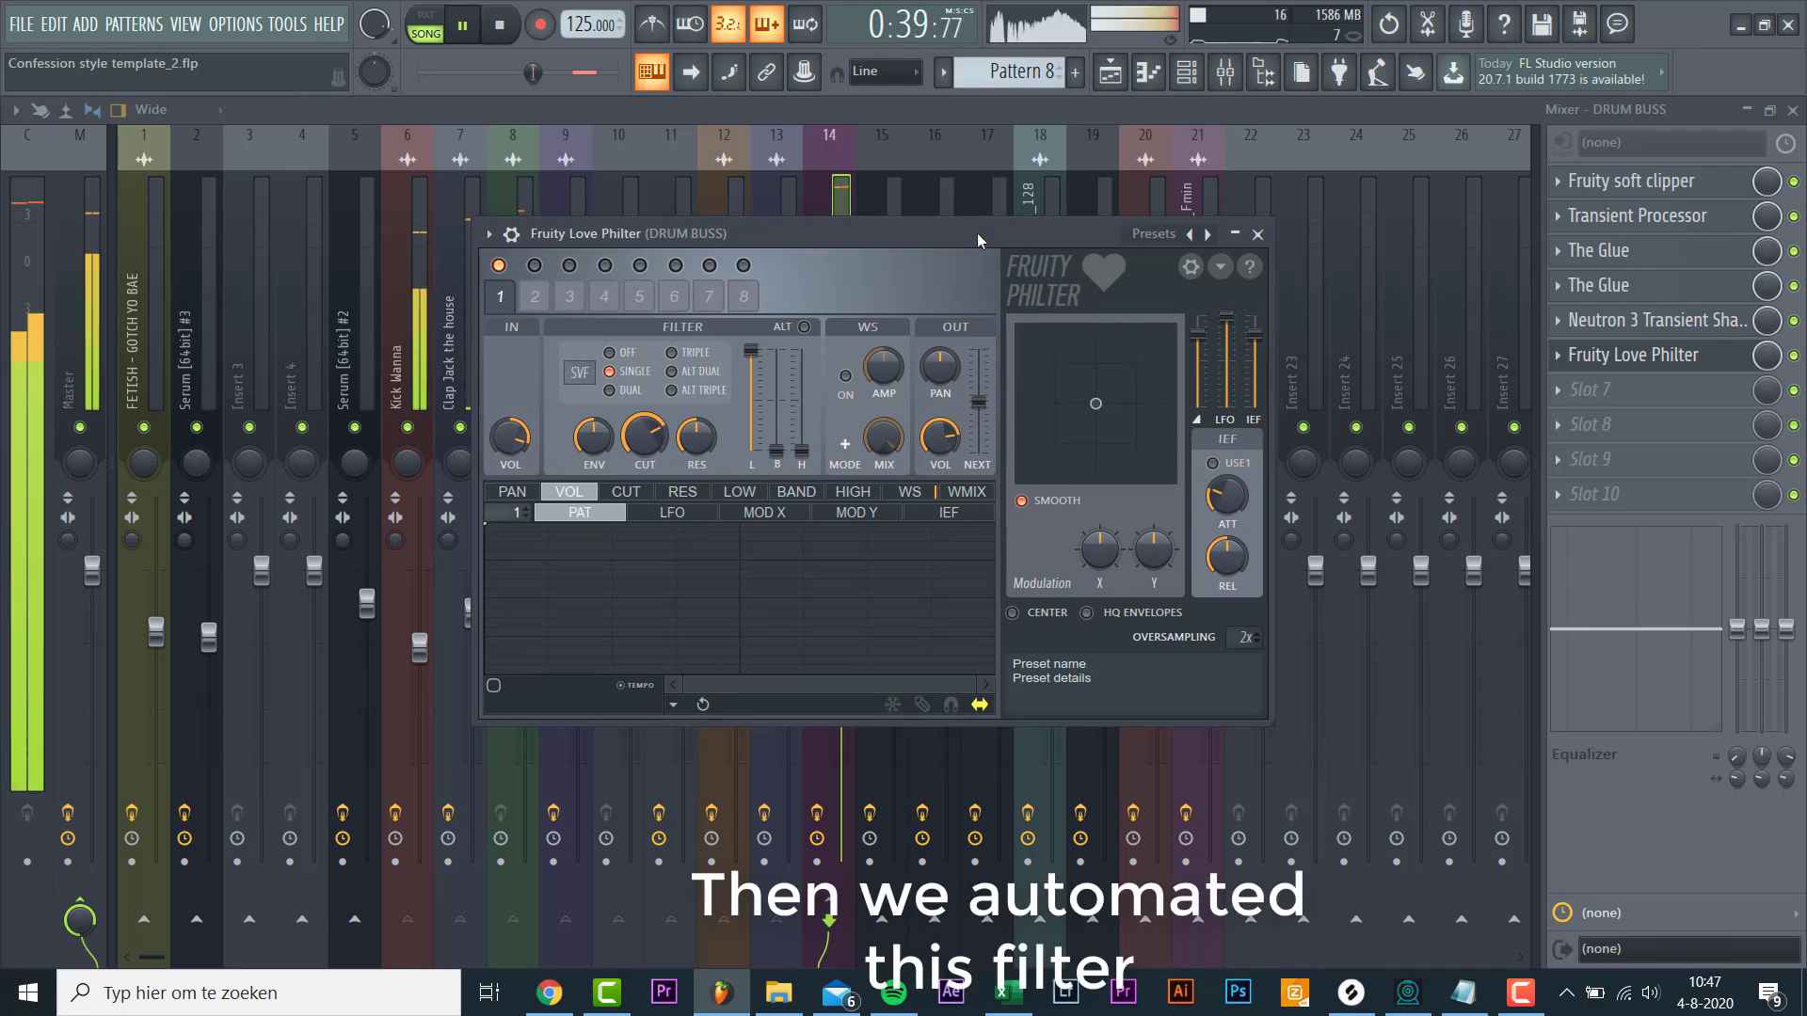
{"action": "key", "text": "space"}
{"action": "key", "text": "F5"}
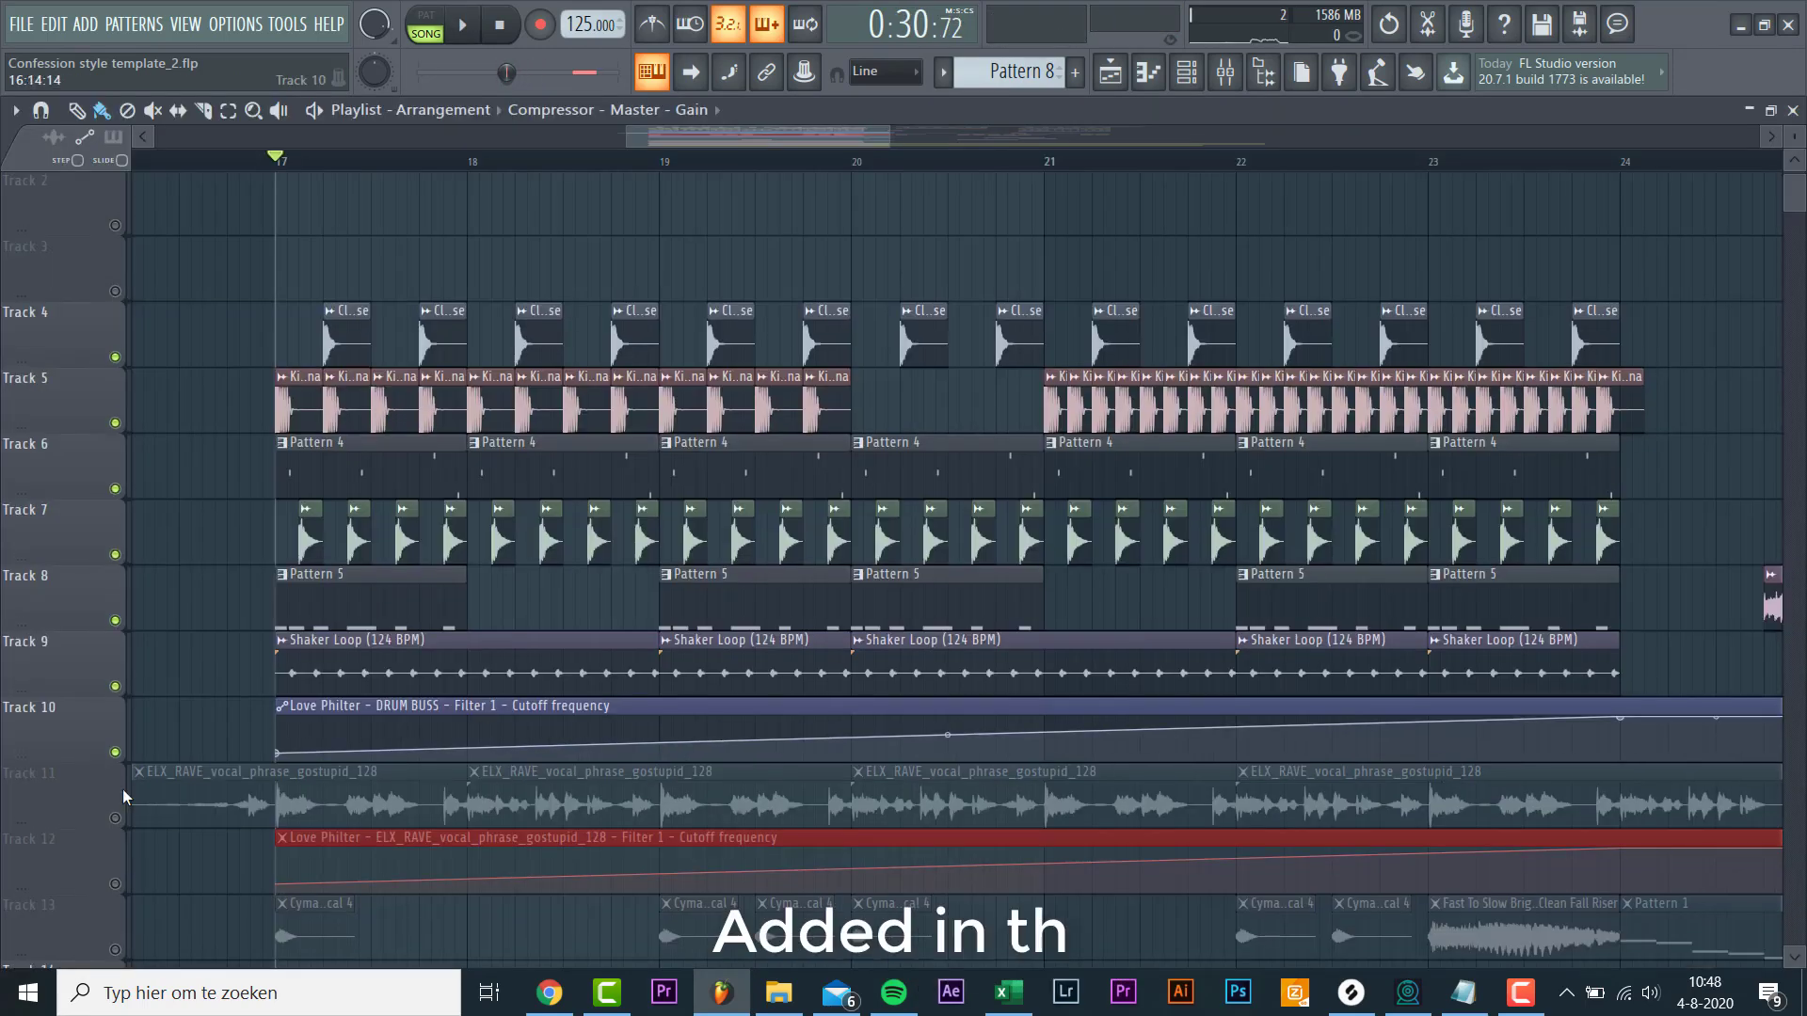
Unmute the gostupid vocal on Track 11 and its filter cutoff automation on Track 12 while playing the build.
{"action": "left_click", "coordinate": [115, 818]}
{"action": "key", "text": "space"}
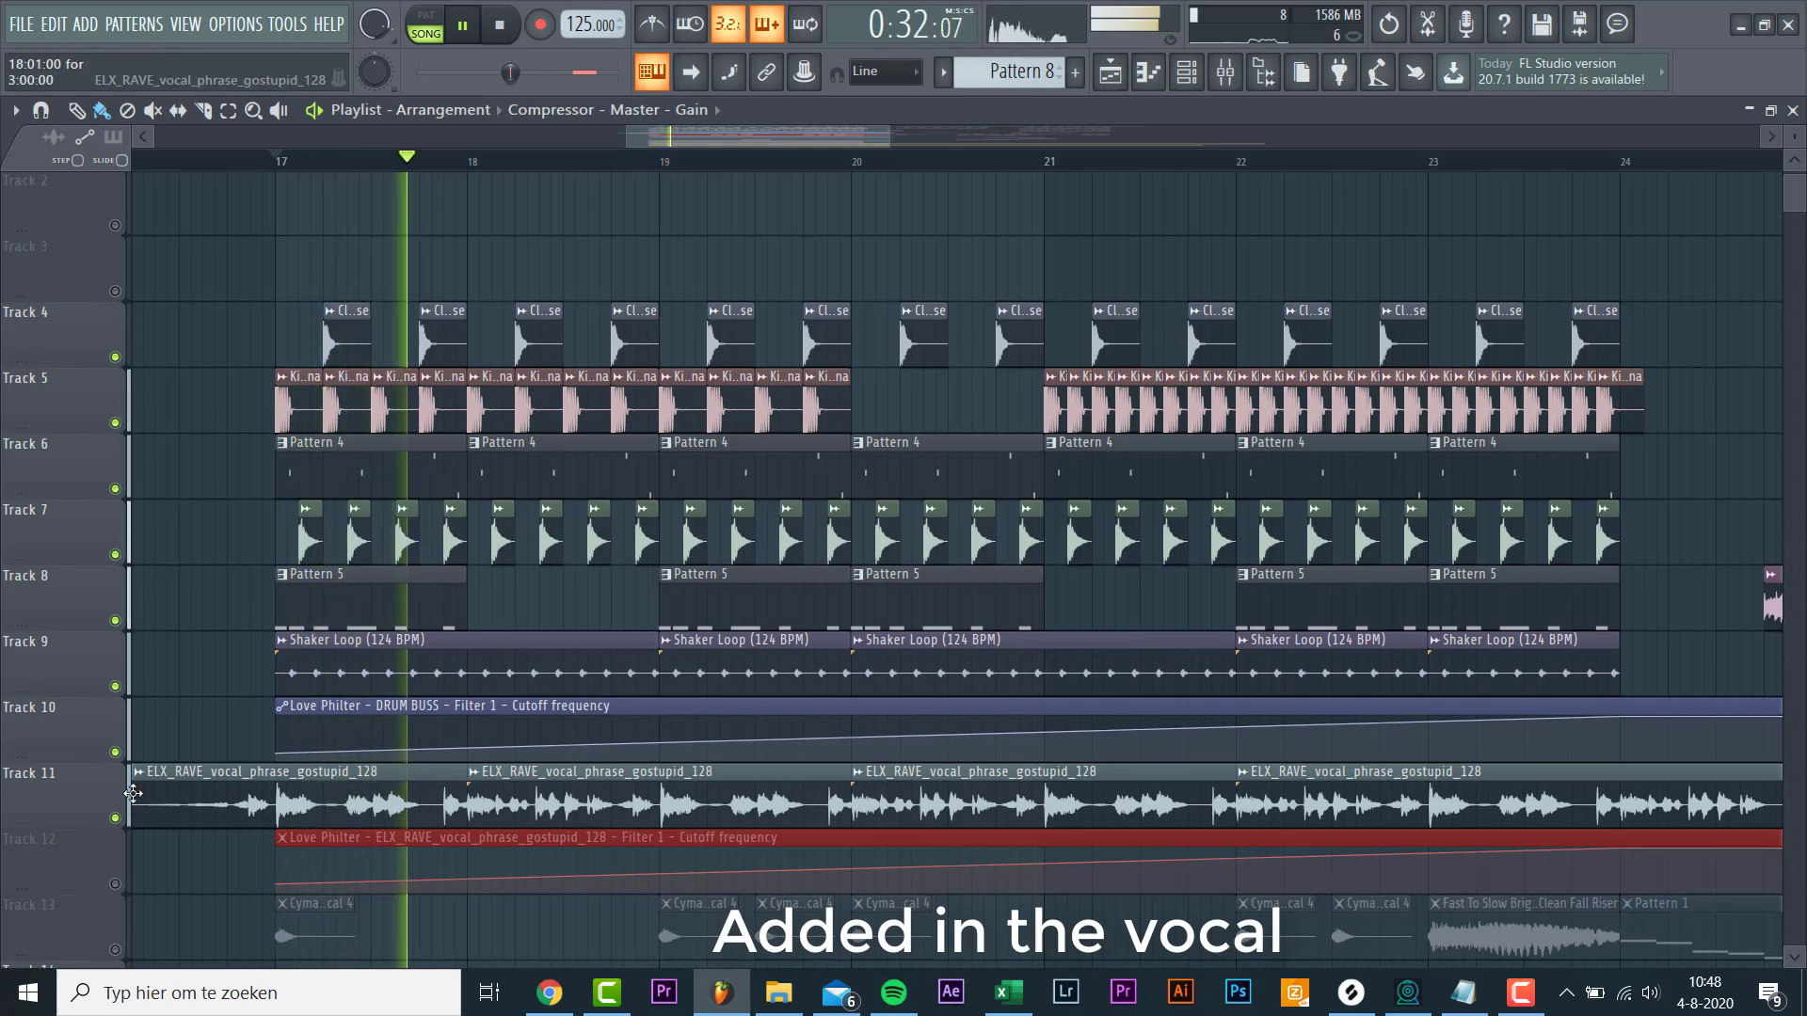
{"action": "left_click", "coordinate": [116, 884]}
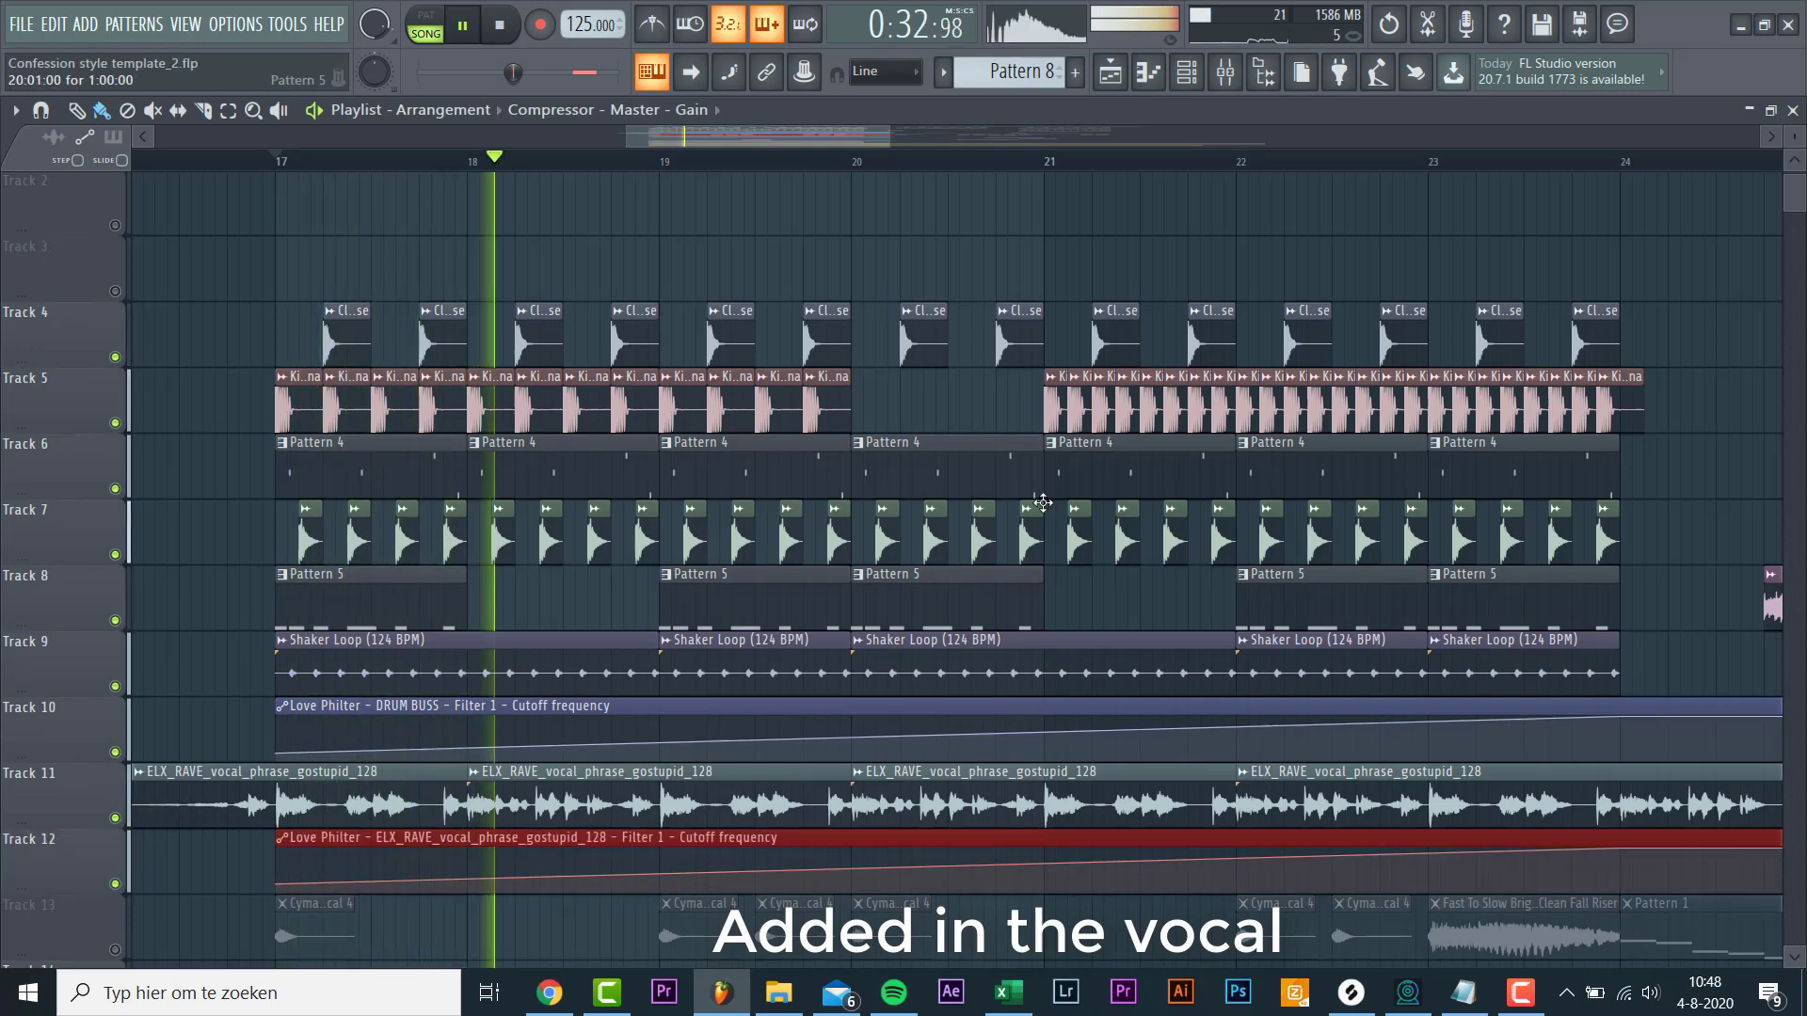
Open the Fruity Love Philter on the gostupid vocal's mixer channel.
{"action": "left_click", "coordinate": [1225, 75]}
{"action": "left_click", "coordinate": [1019, 221]}
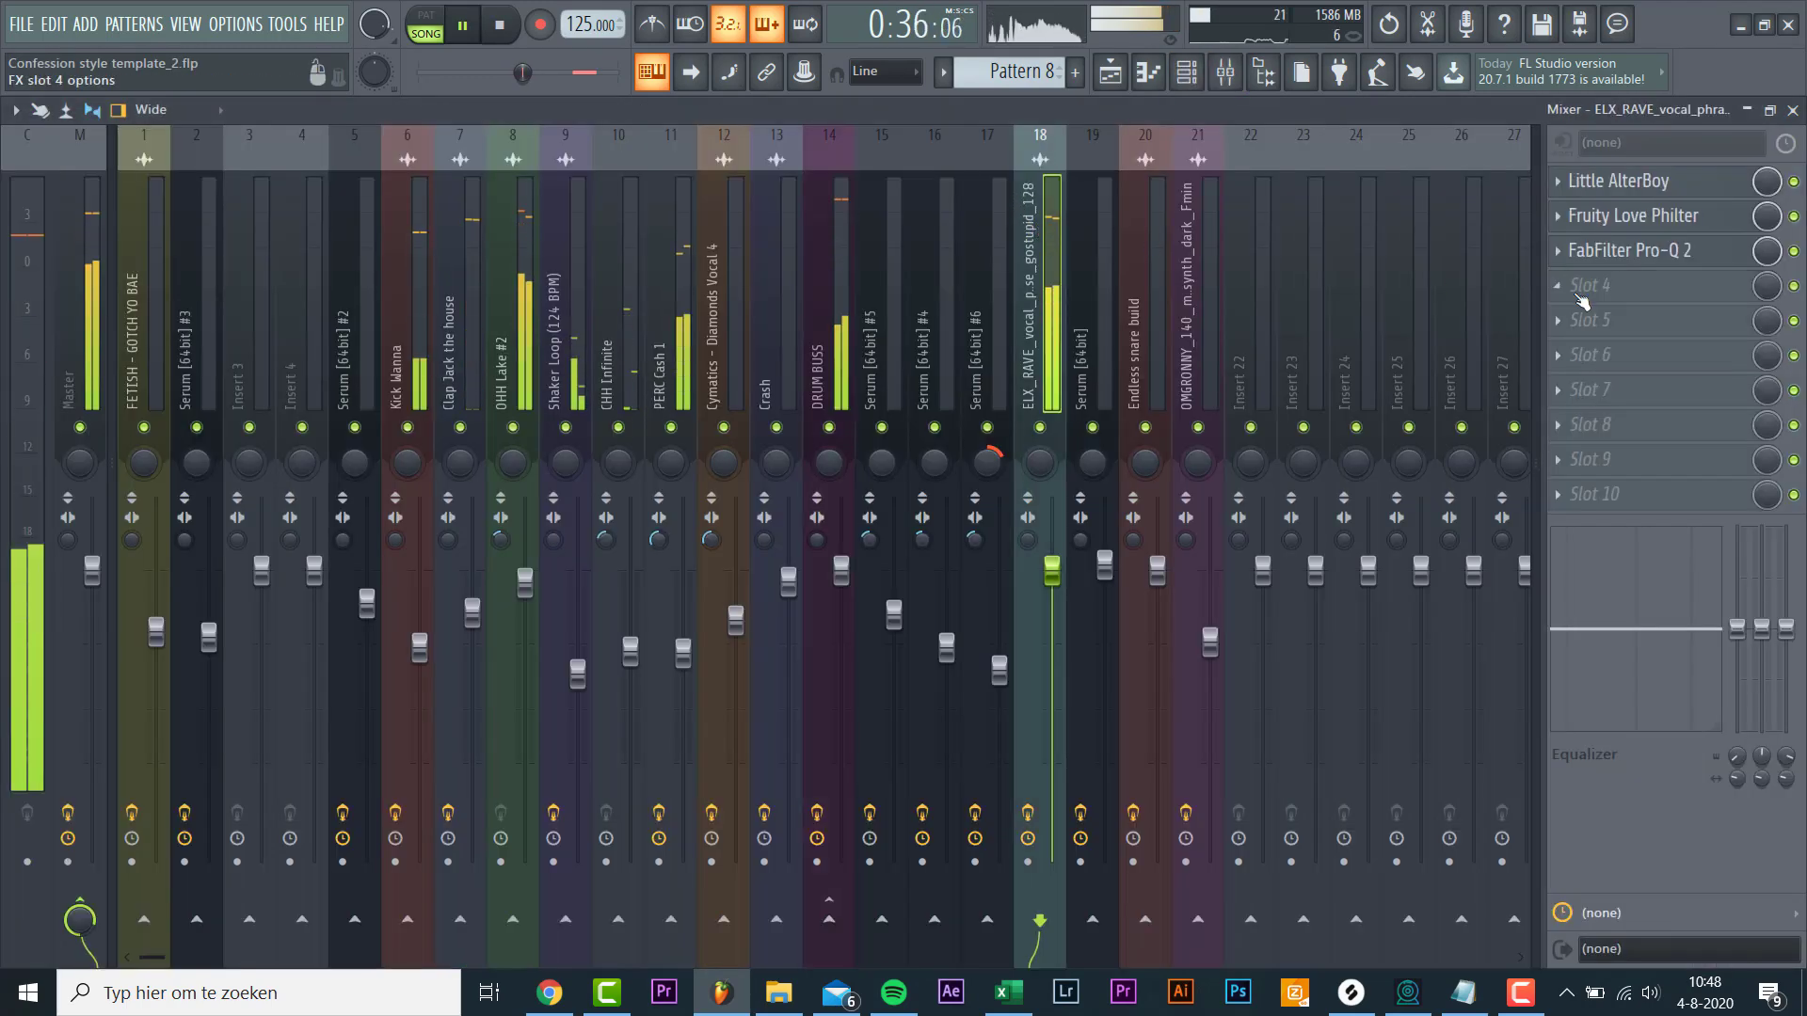
{"action": "left_click", "coordinate": [1647, 218]}
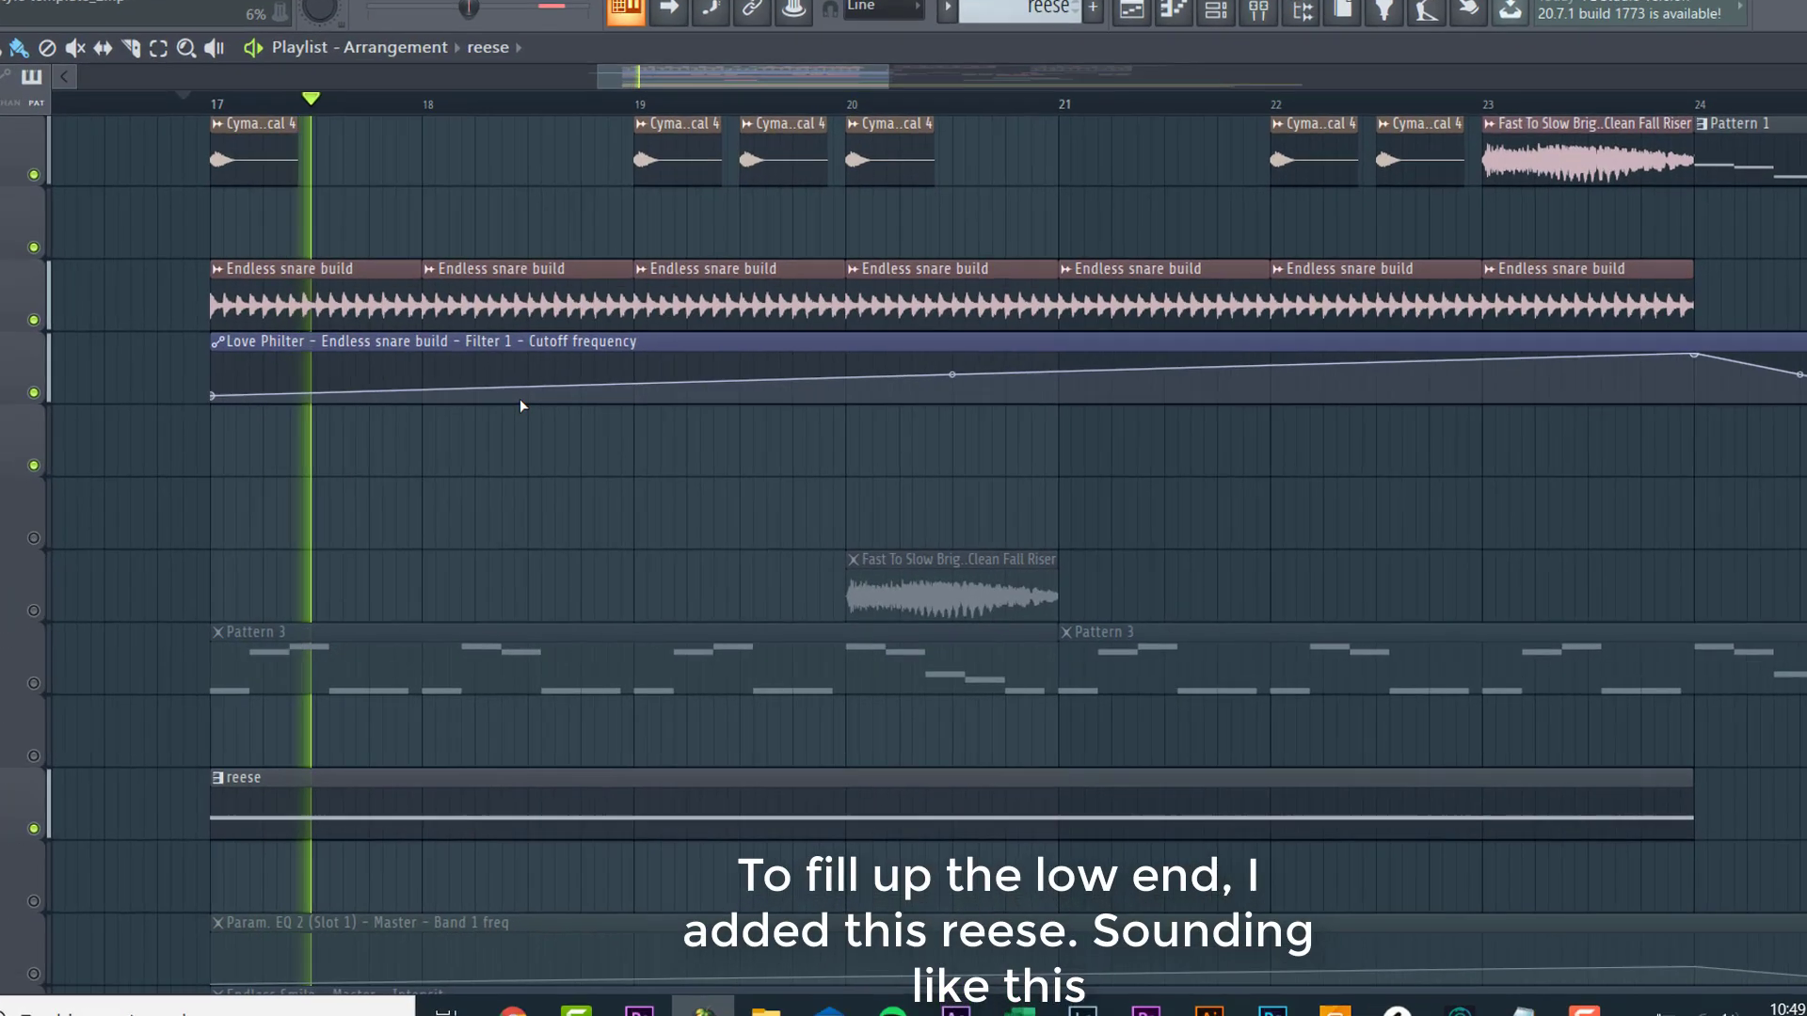
Enable the Endless Smile intensity and Compressor gain automations for the build at bar 17, and view the Endless Smile plugin on the master.
{"action": "scroll", "coordinate": [465, 358], "scroll_direction": "down", "scroll_amount": 2}
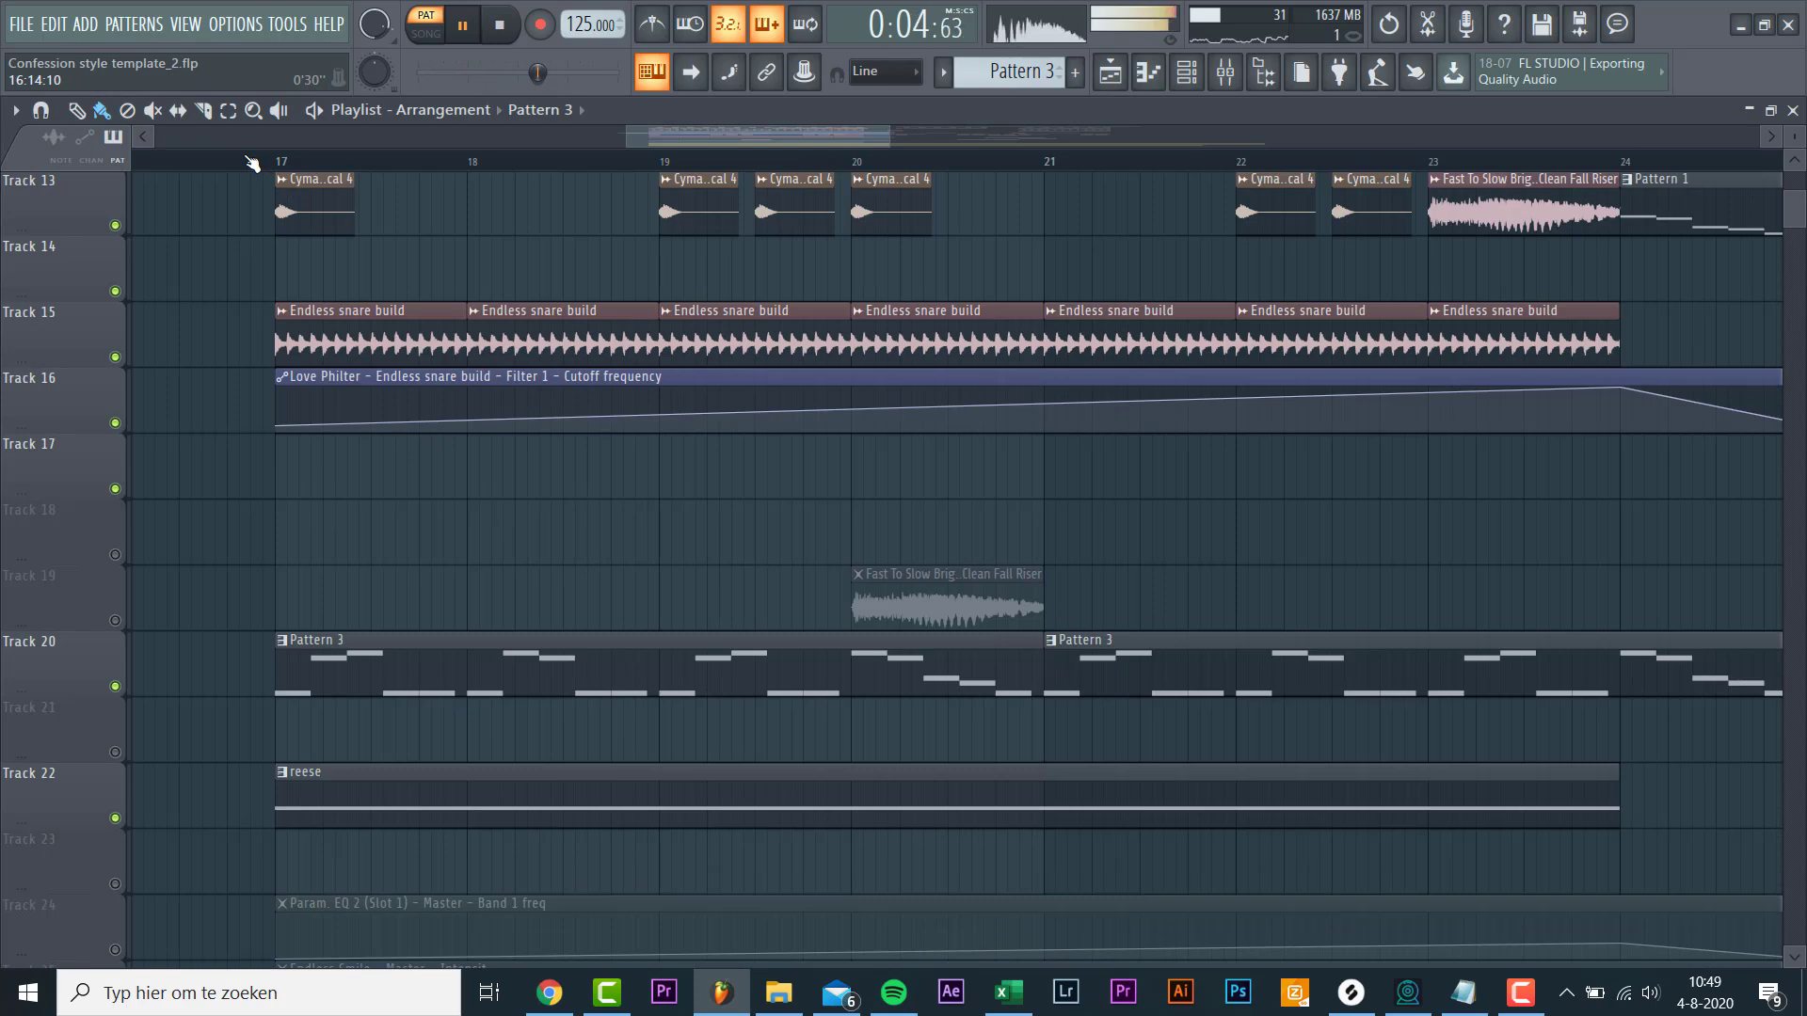
{"action": "left_click", "coordinate": [252, 164]}
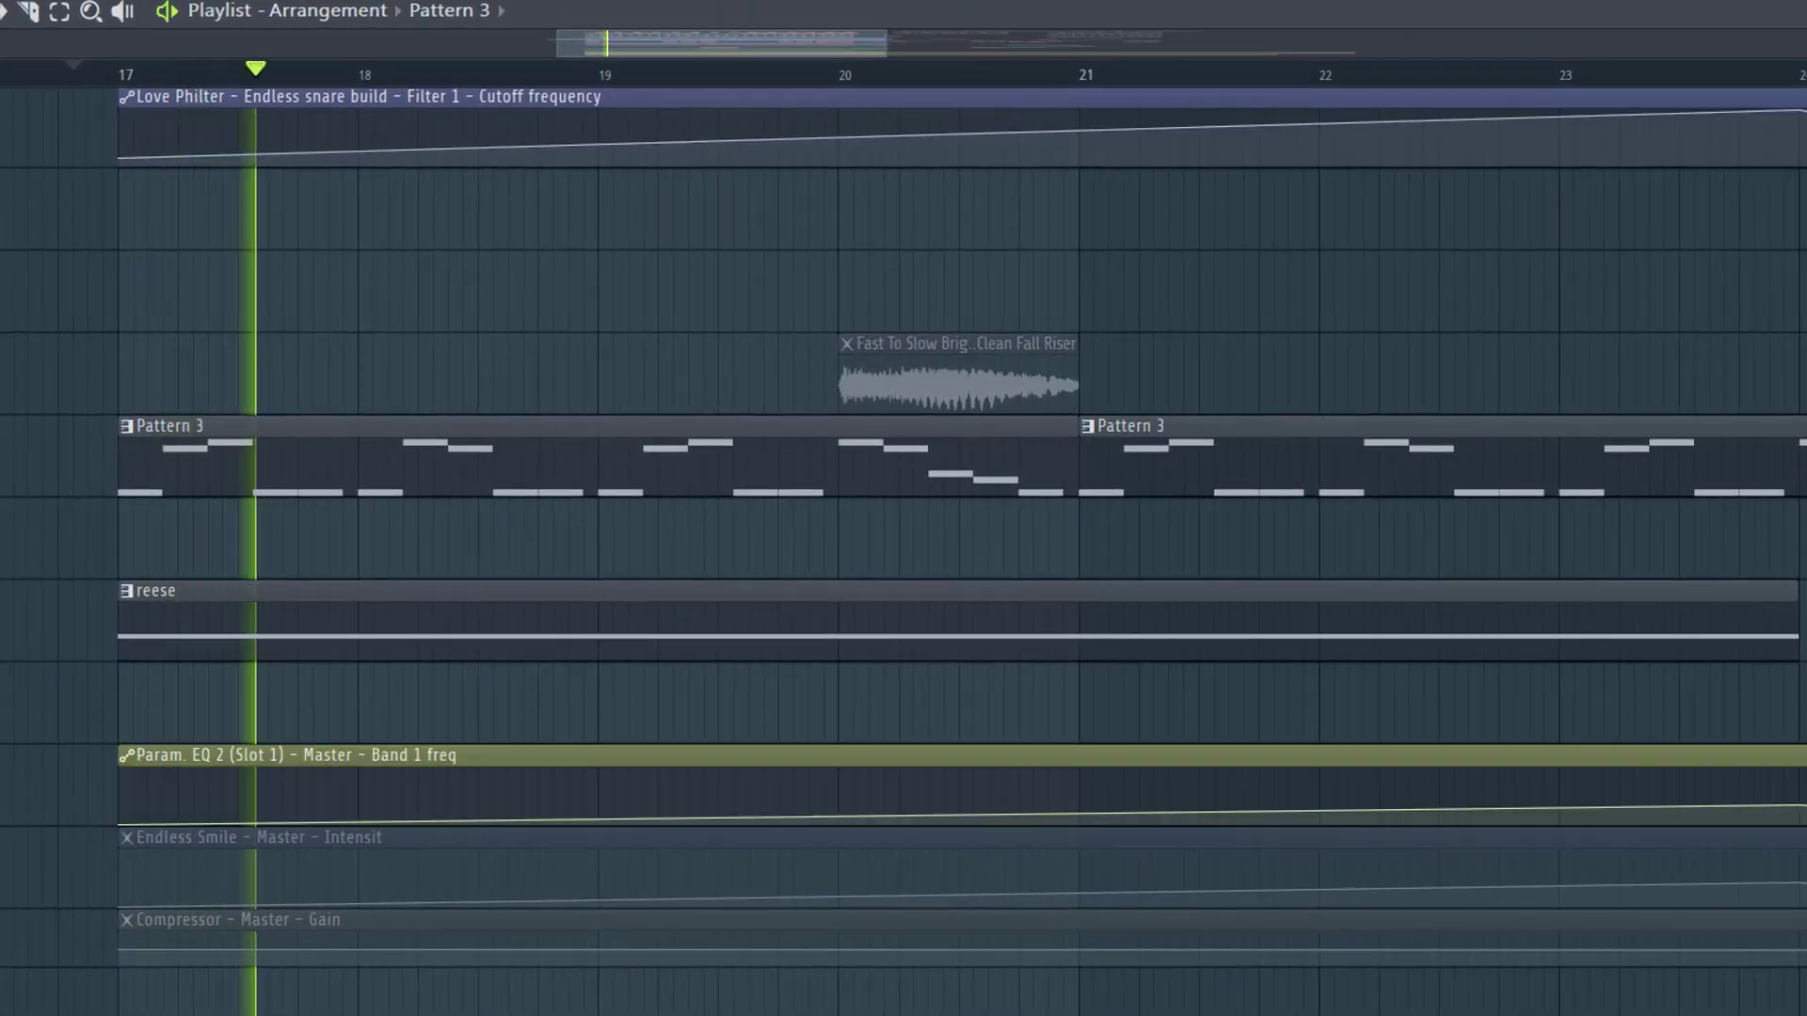
{"action": "left_click", "coordinate": [125, 836]}
{"action": "left_click", "coordinate": [125, 920]}
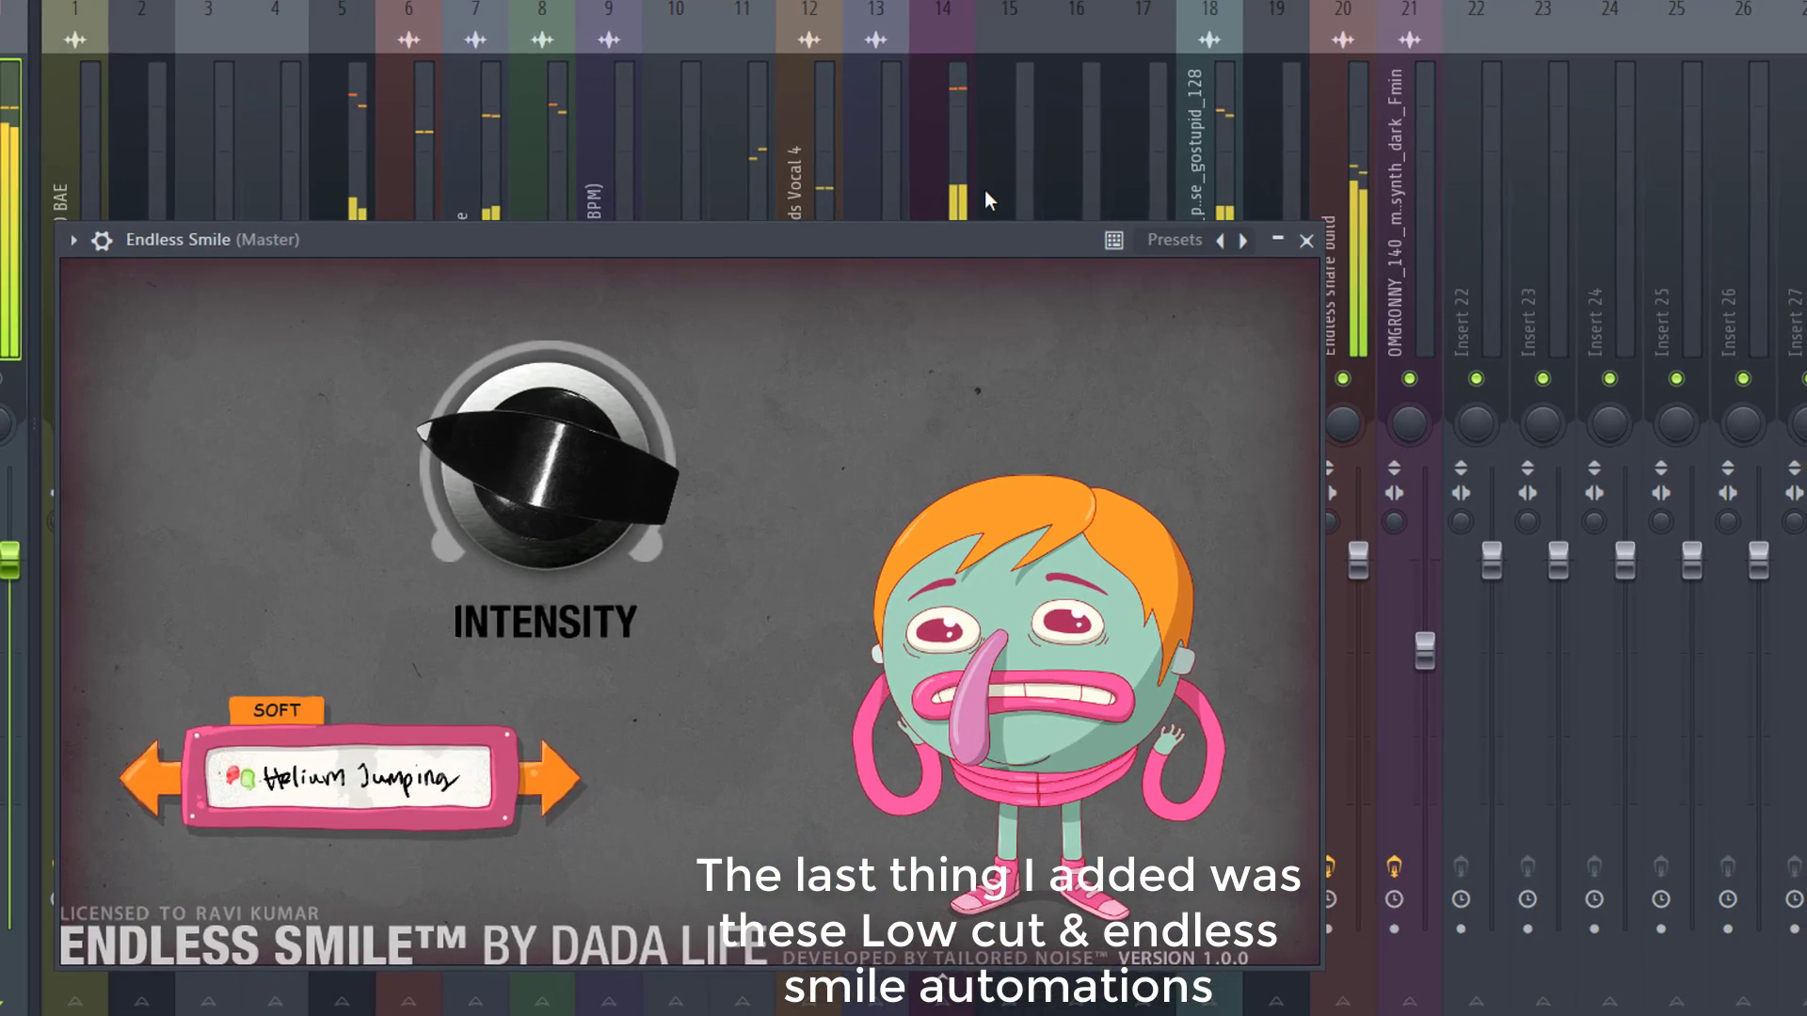
{"action": "left_click_drag", "start_coordinate": [980, 236], "coordinate": [1193, 99]}
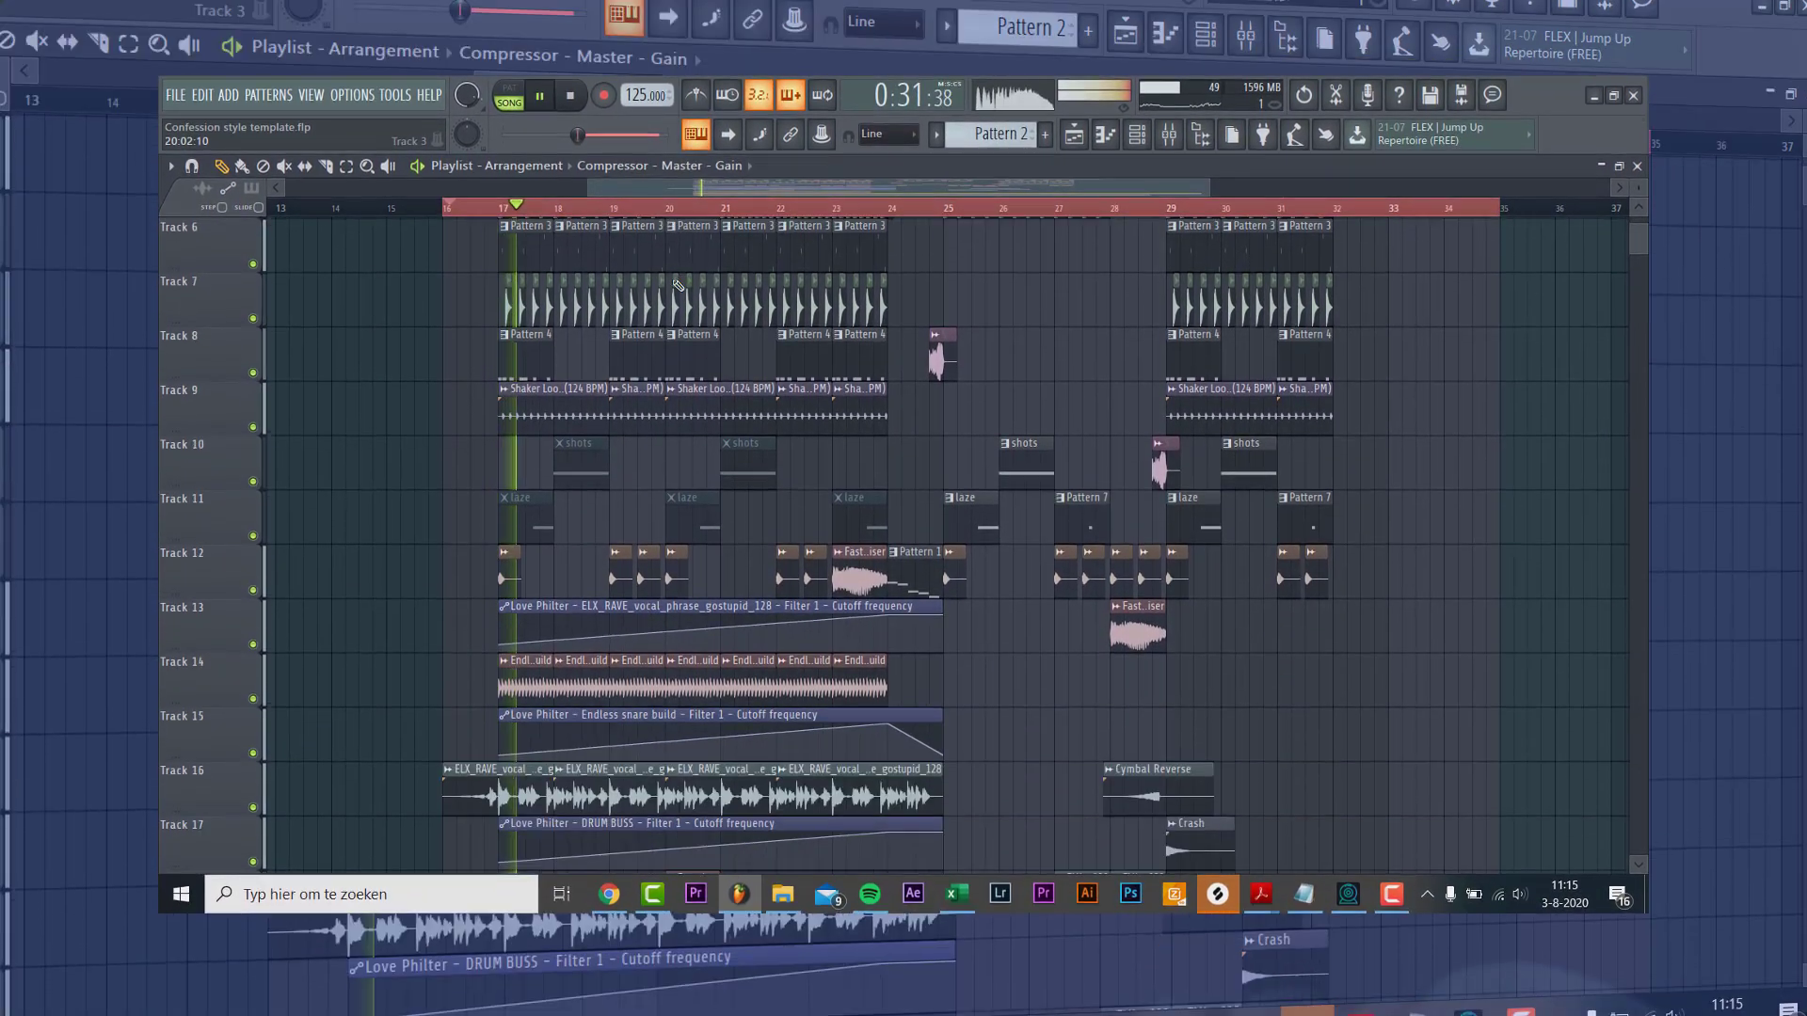
{"action": "scroll", "coordinate": [675, 284], "scroll_direction": "down", "scroll_amount": 5}
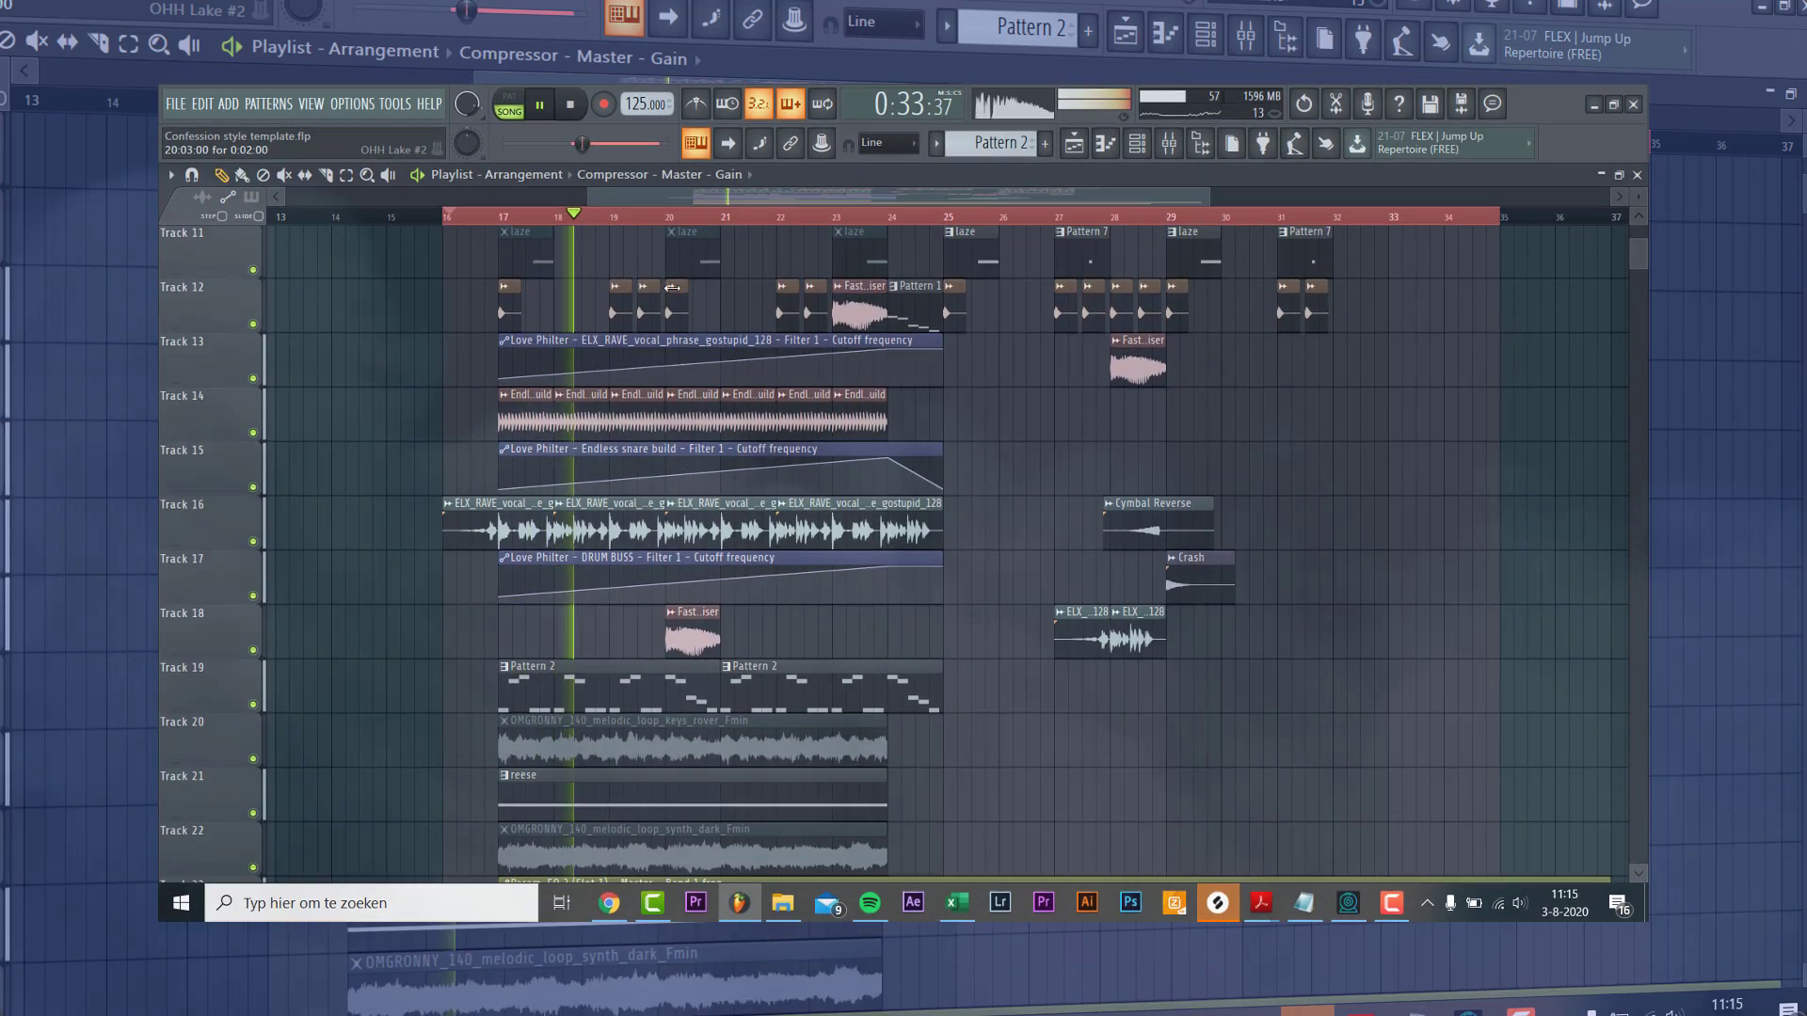
{"action": "scroll", "coordinate": [673, 285], "scroll_direction": "down", "scroll_amount": 1}
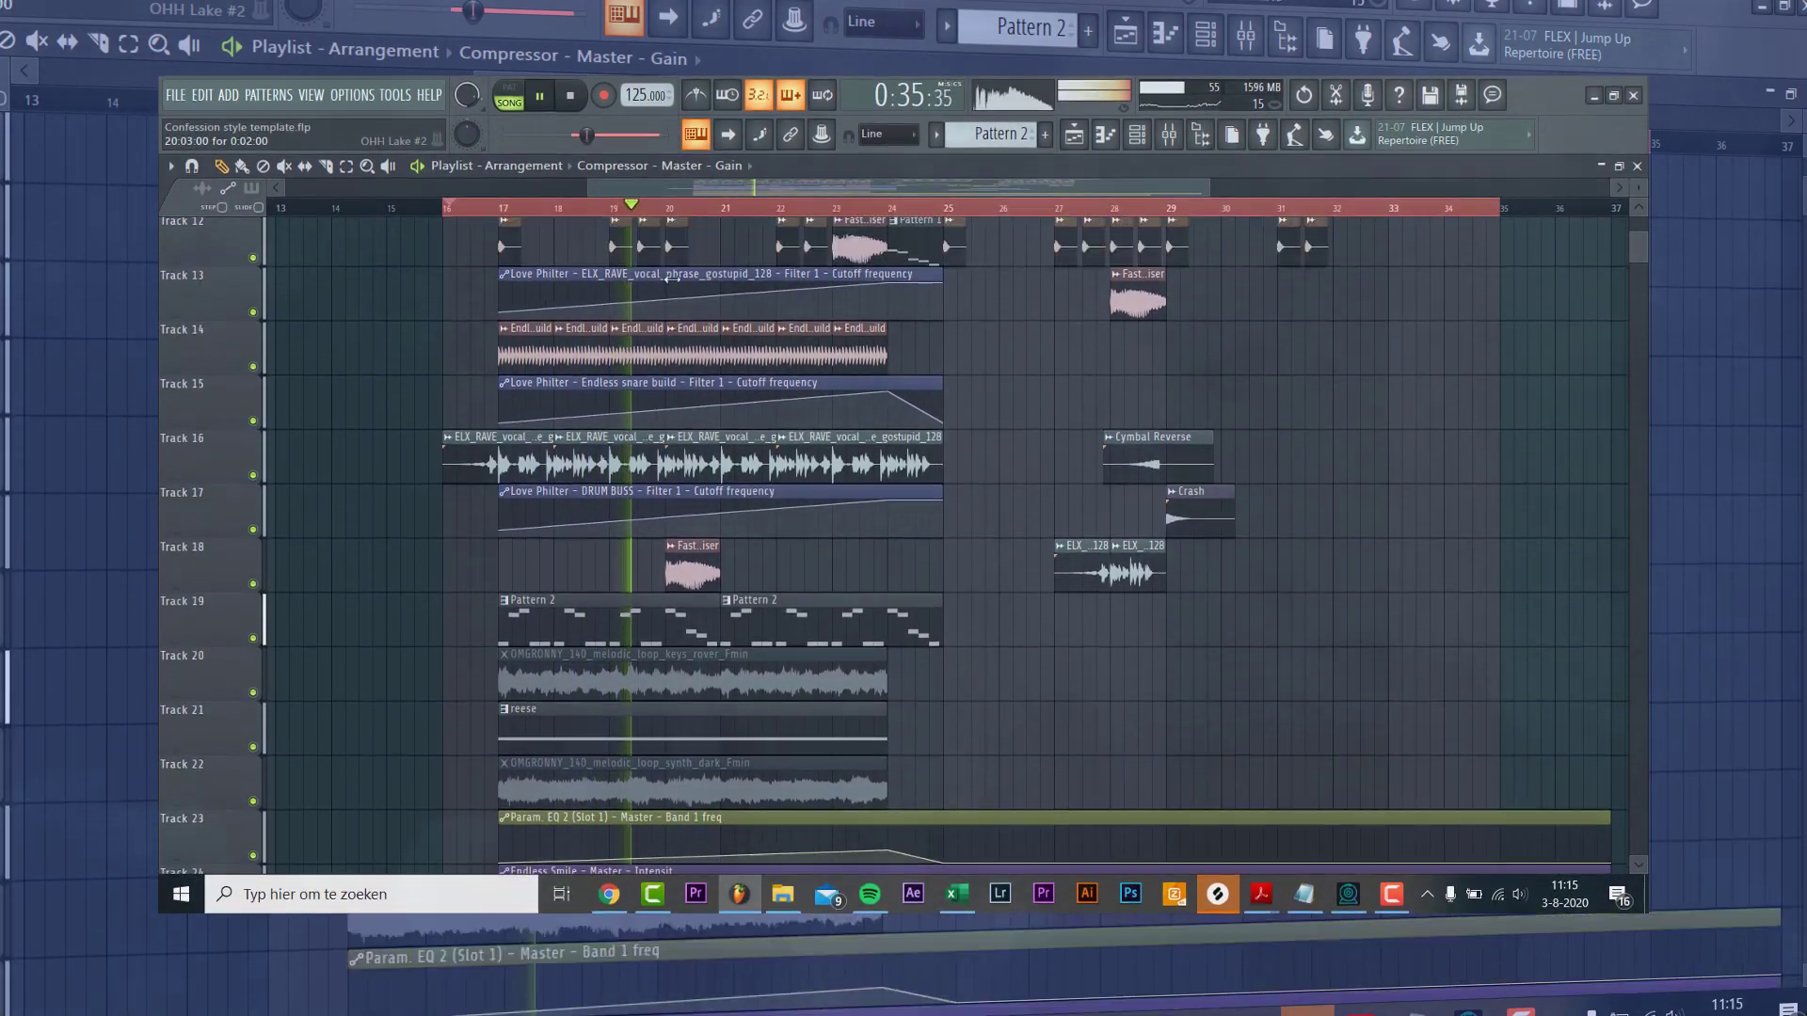
{"action": "scroll", "coordinate": [670, 278], "scroll_direction": "up", "scroll_amount": 7}
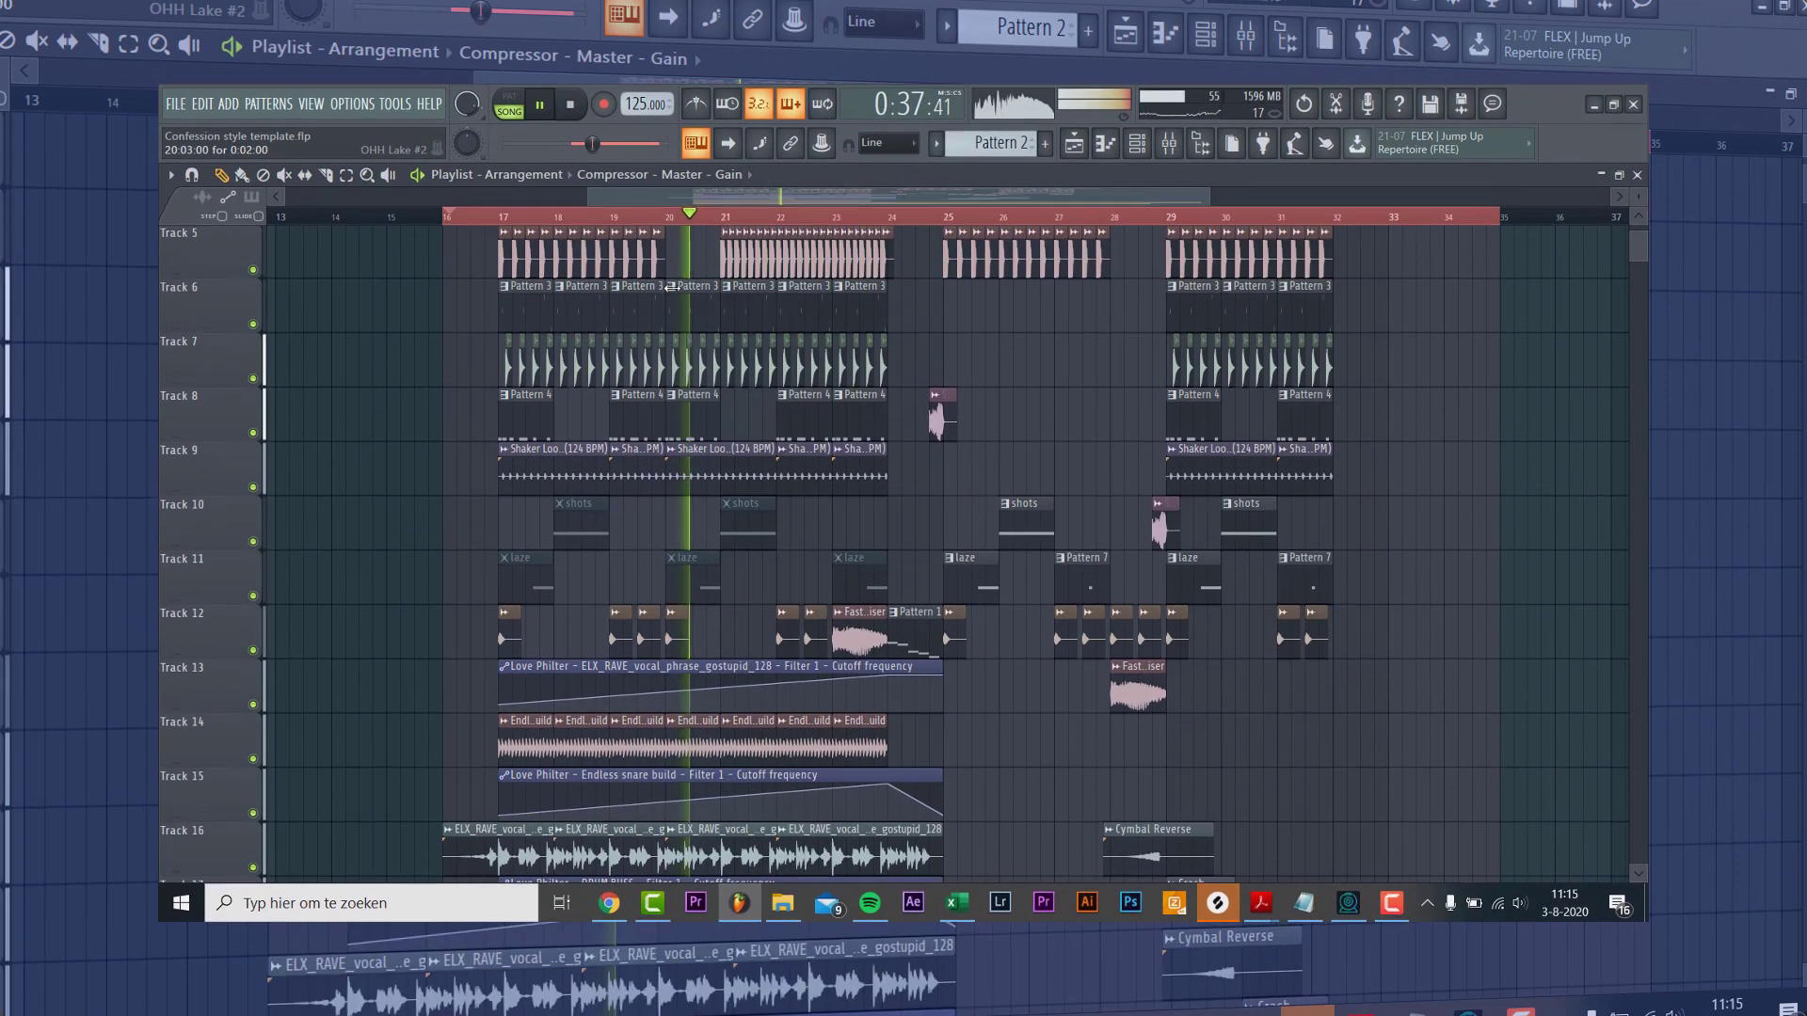
{"action": "scroll", "coordinate": [670, 292], "scroll_direction": "up", "scroll_amount": 4}
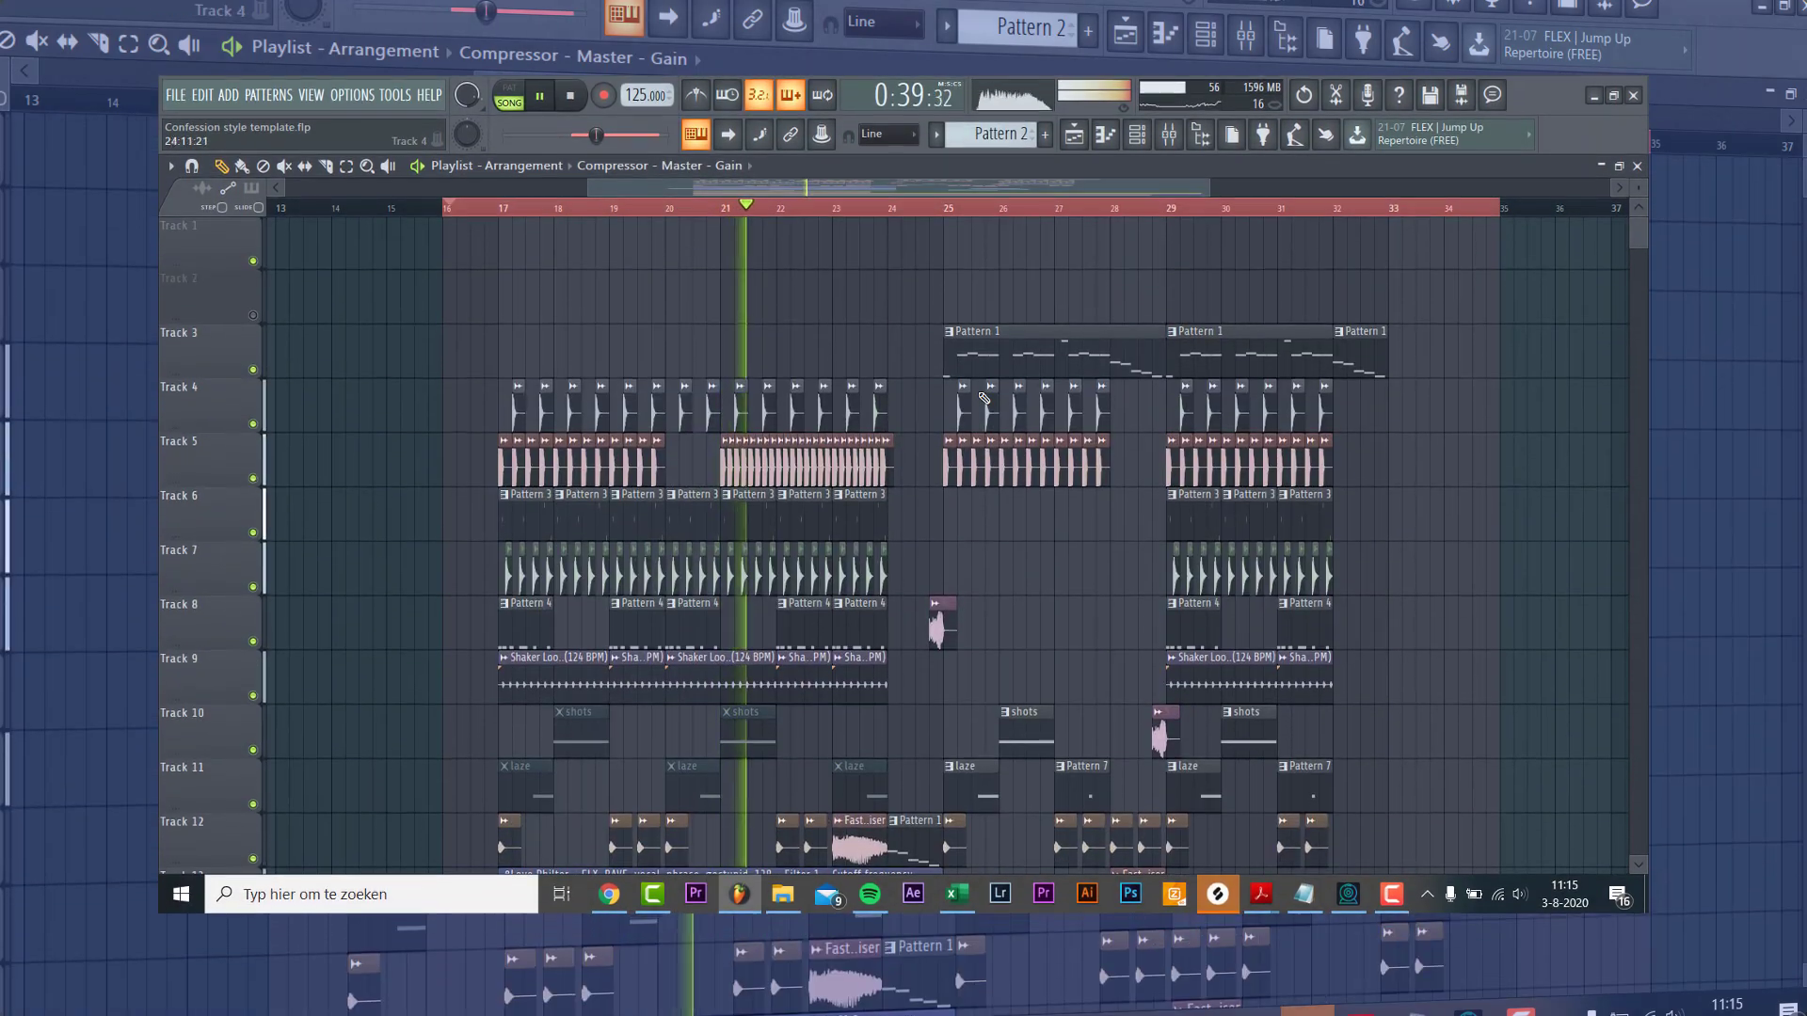
Follow playback from the build into the drop at bar 25, examining how lead, drum, vocal and effect clips are arranged through bar 32.
{"action": "scroll", "coordinate": [984, 393], "scroll_direction": "down", "scroll_amount": 4}
{"action": "scroll", "coordinate": [1082, 456], "scroll_direction": "up", "scroll_amount": 3}
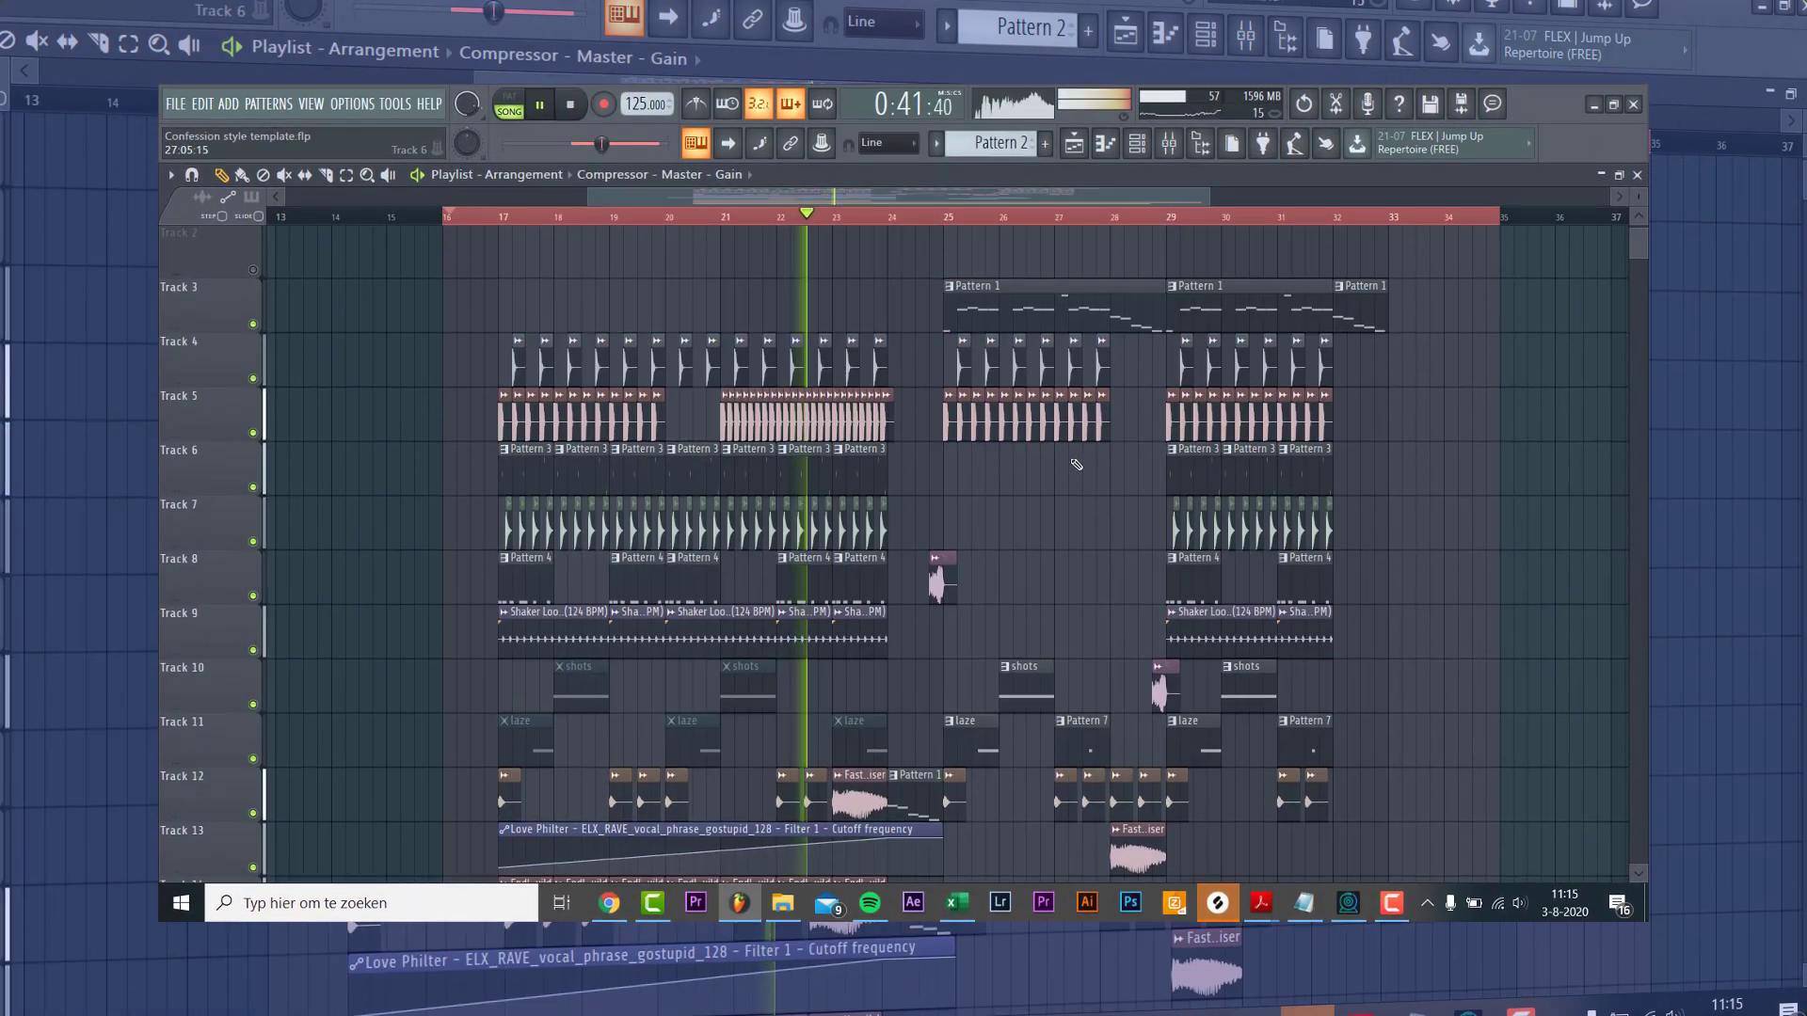
{"action": "scroll", "coordinate": [1073, 455], "scroll_direction": "up", "scroll_amount": 2, "text": "ctrl"}
{"action": "scroll", "coordinate": [1072, 469], "scroll_direction": "up", "scroll_amount": 2, "text": "ctrl"}
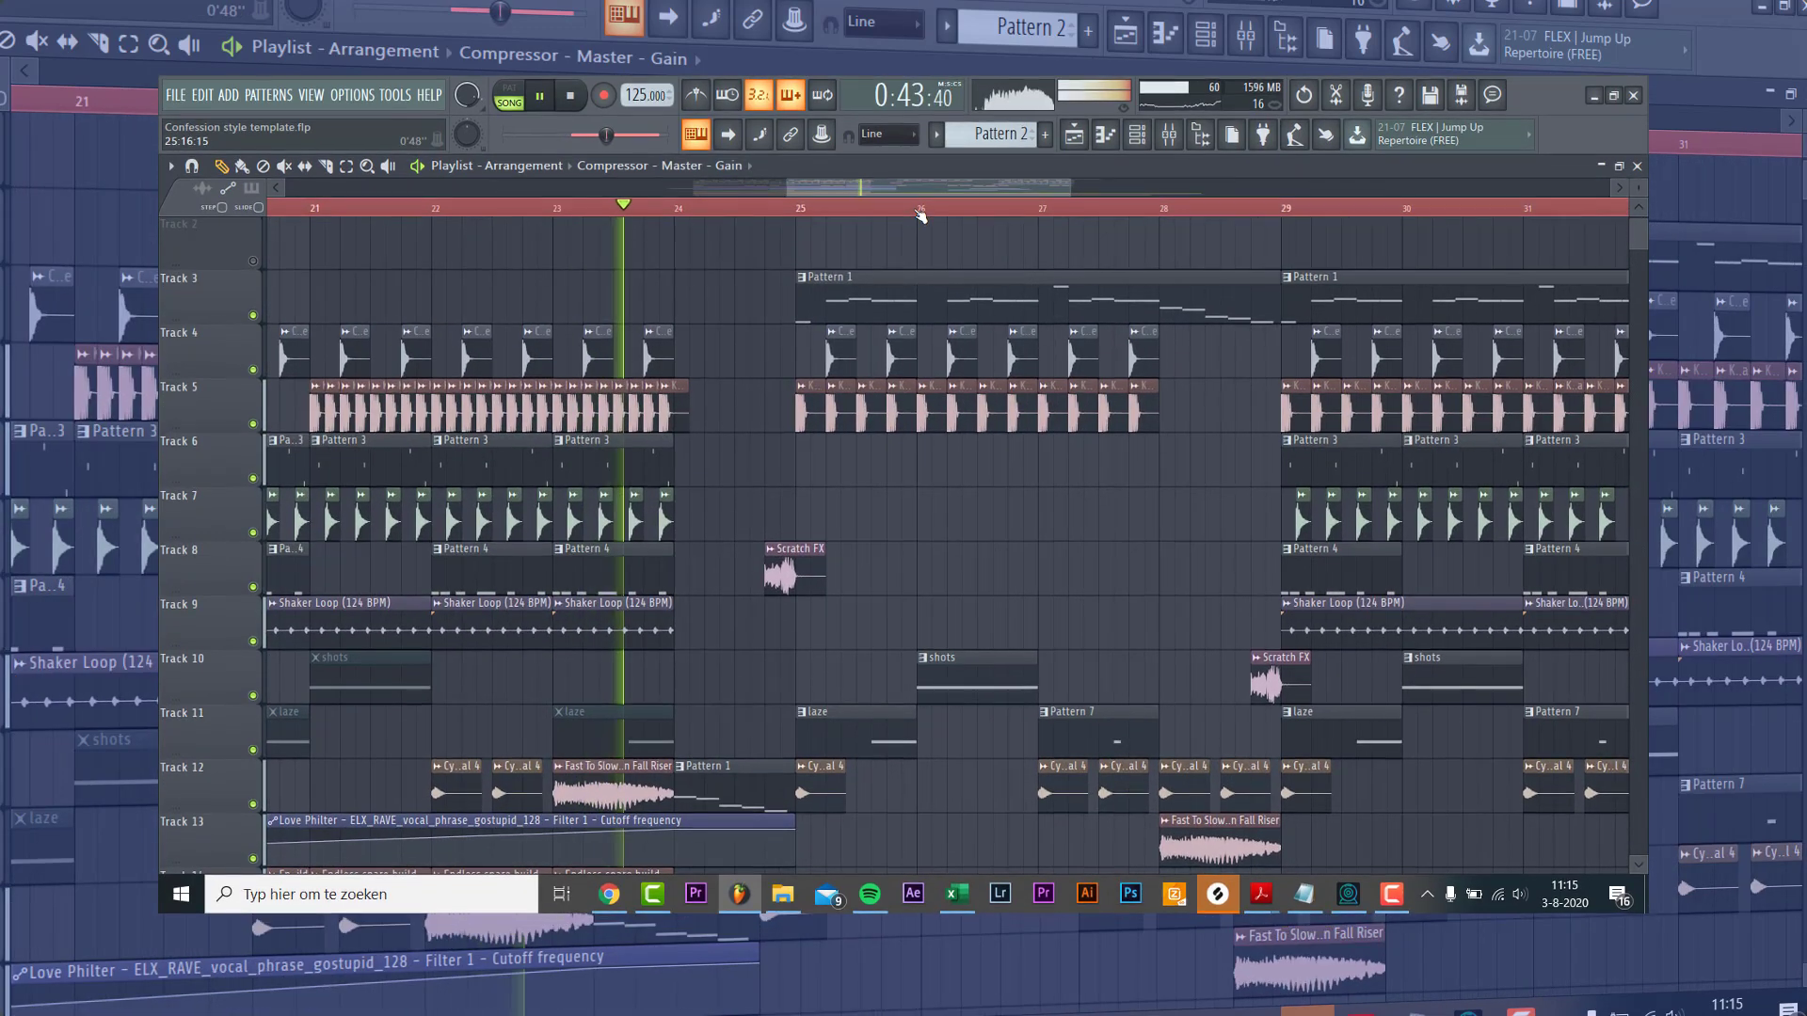
{"action": "left_click_drag", "start_coordinate": [917, 183], "coordinate": [983, 189]}
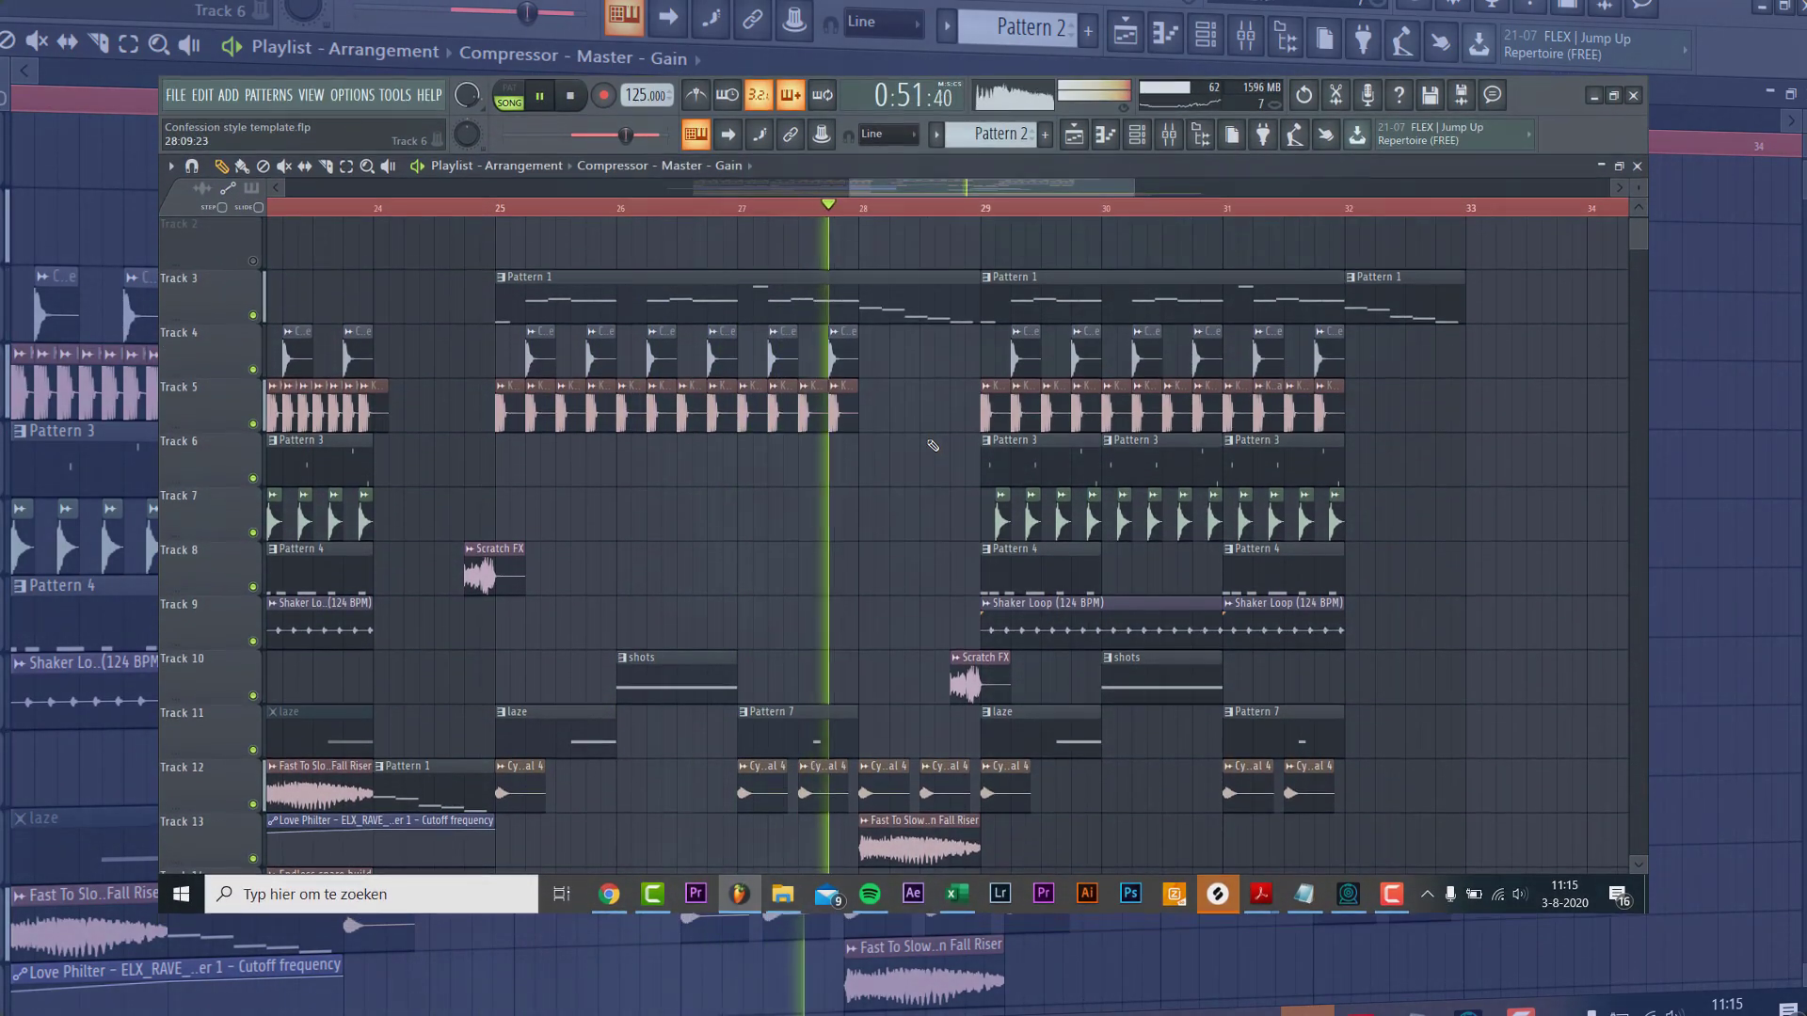
{"action": "scroll", "coordinate": [932, 441], "scroll_direction": "down", "scroll_amount": 10}
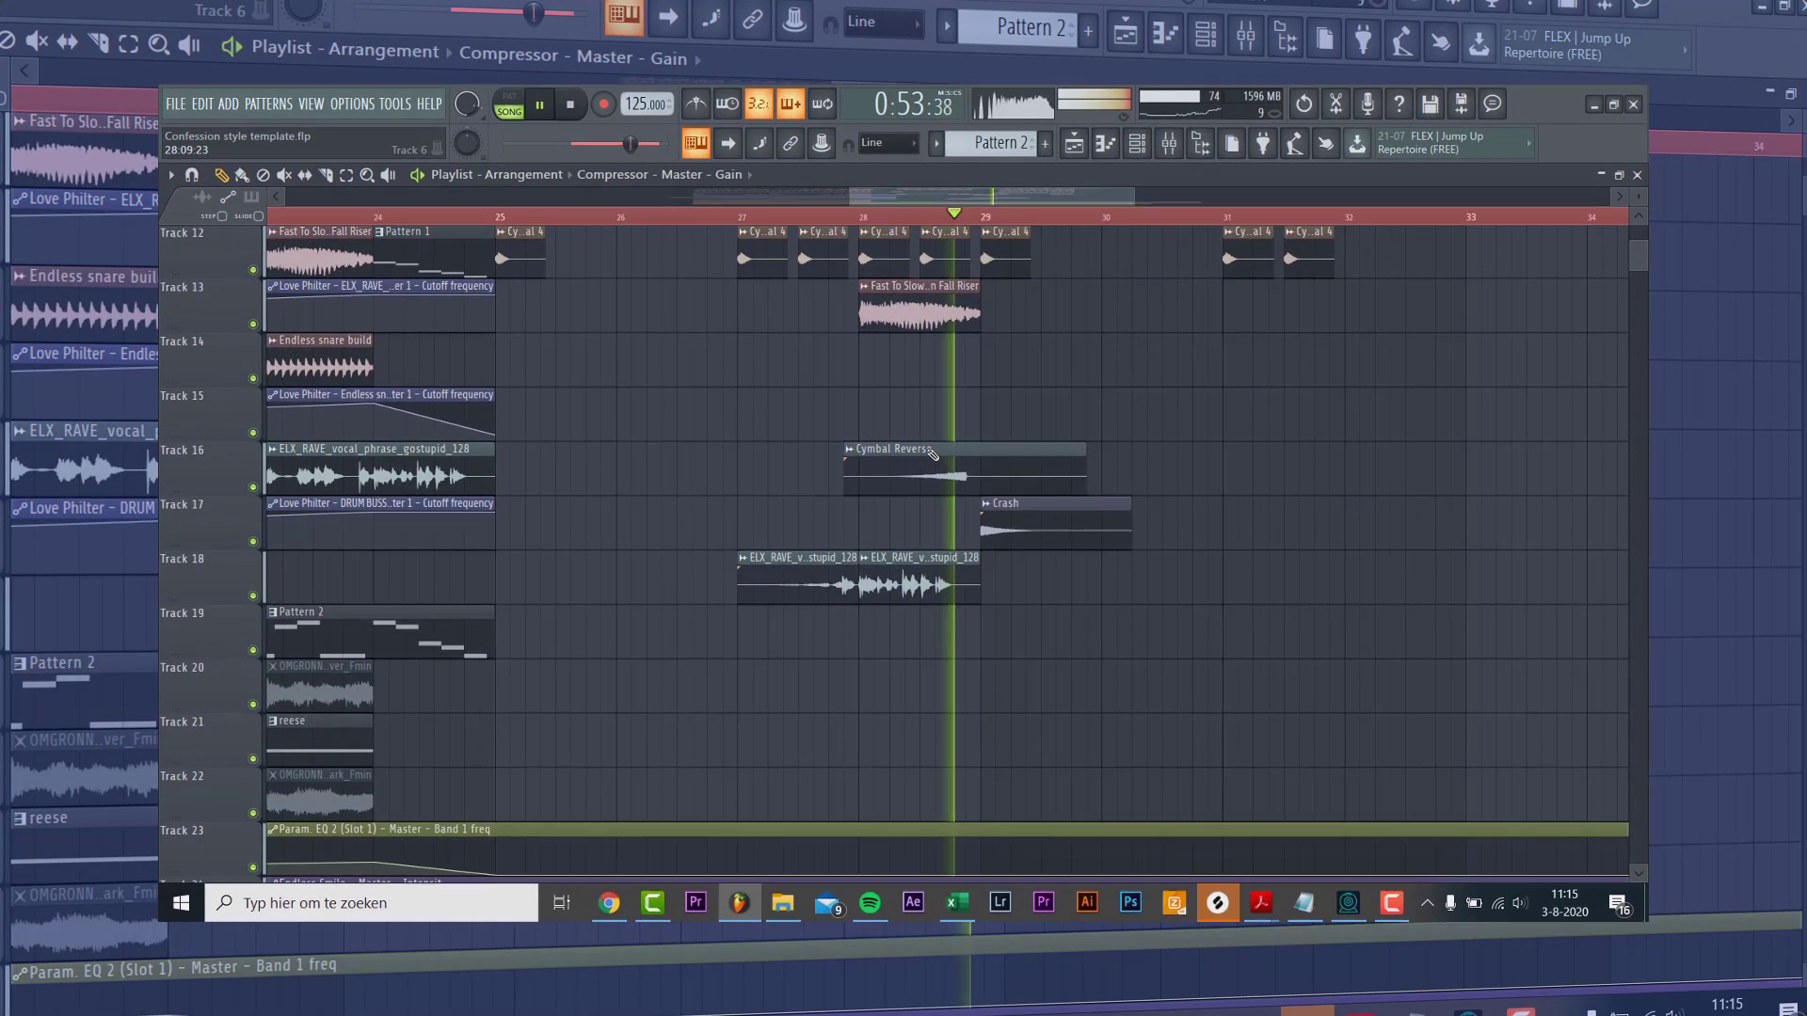
{"action": "scroll", "coordinate": [933, 460], "scroll_direction": "up", "scroll_amount": 4}
{"action": "scroll", "coordinate": [930, 459], "scroll_direction": "up", "scroll_amount": 5}
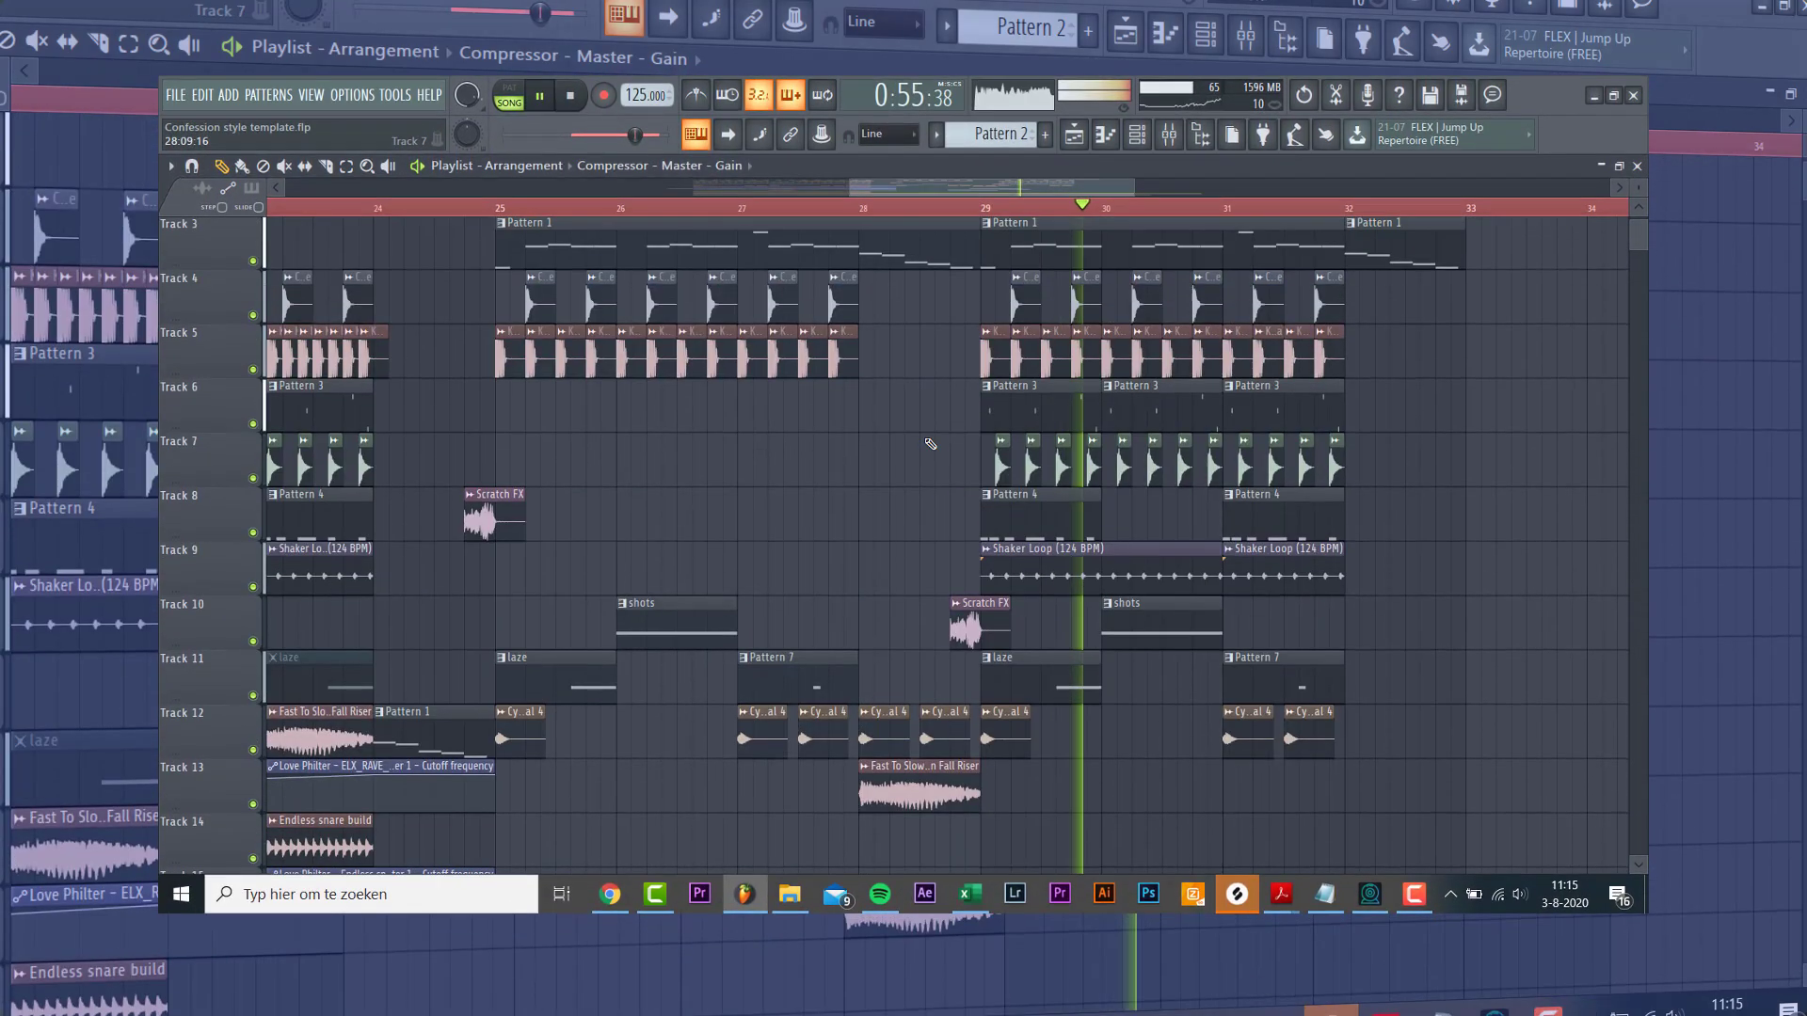
{"action": "scroll", "coordinate": [929, 439], "scroll_direction": "down", "scroll_amount": 2}
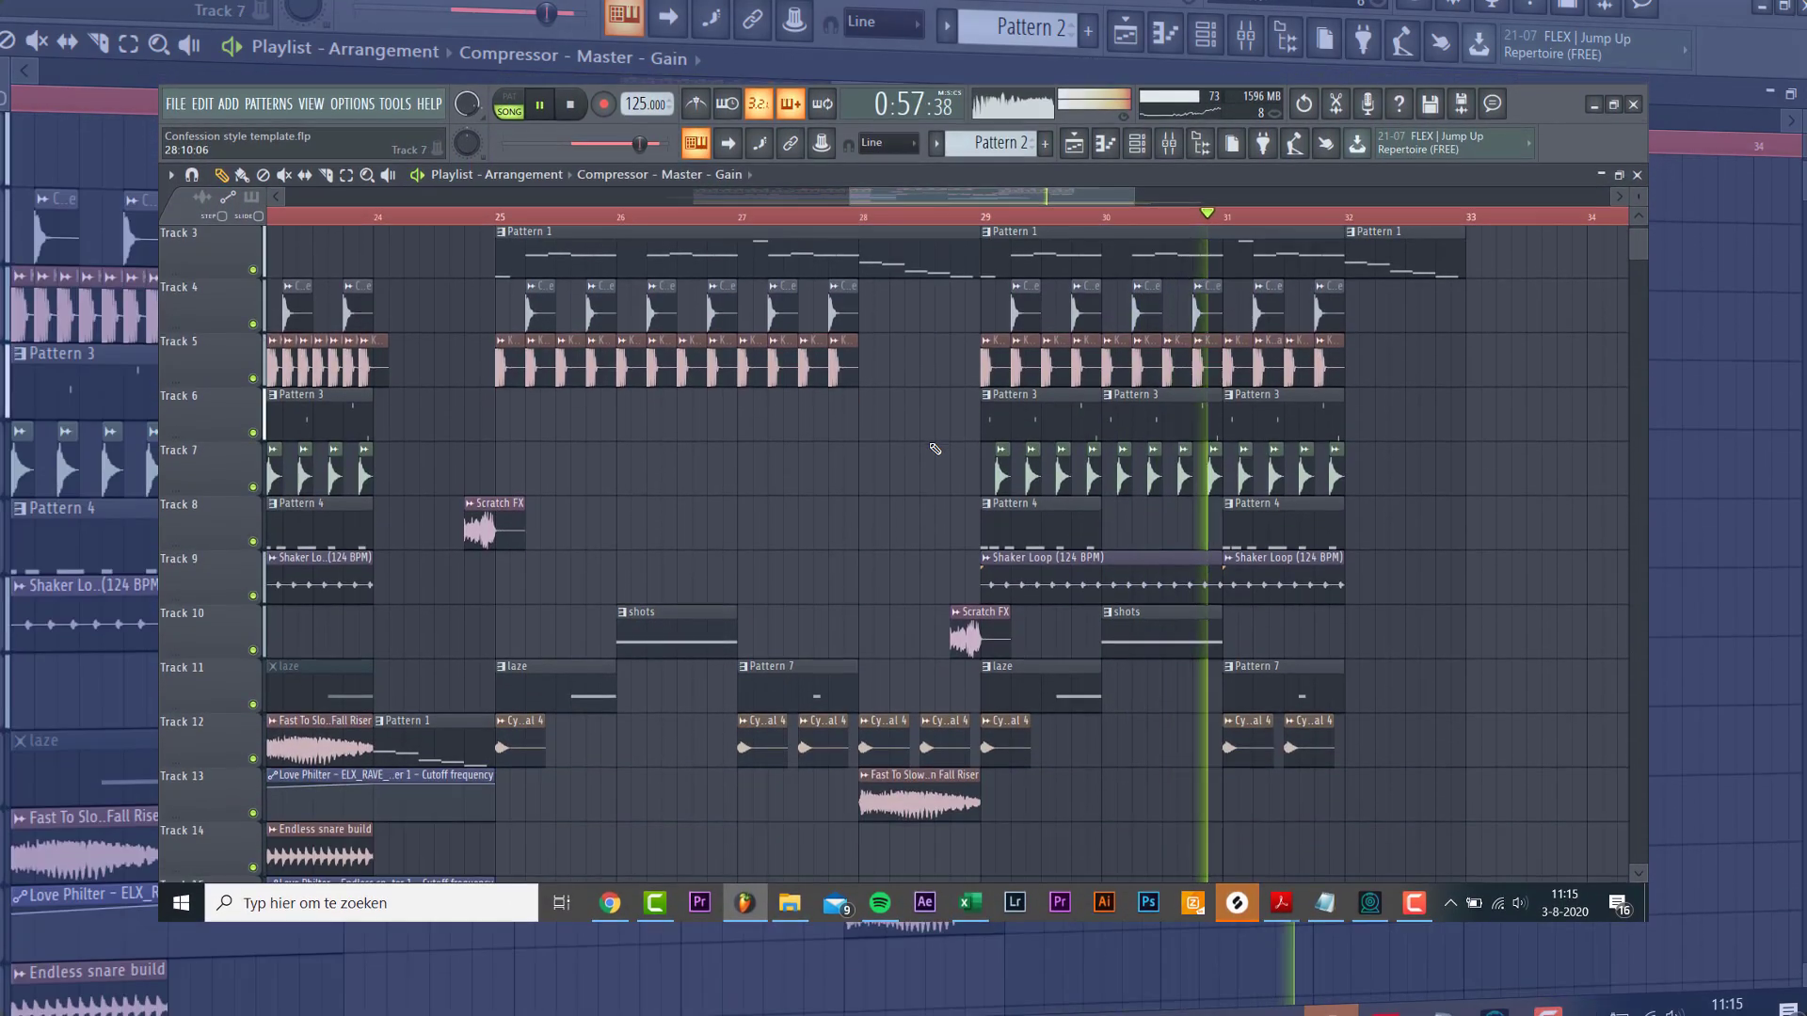
{"action": "scroll", "coordinate": [935, 453], "scroll_direction": "down", "scroll_amount": 2}
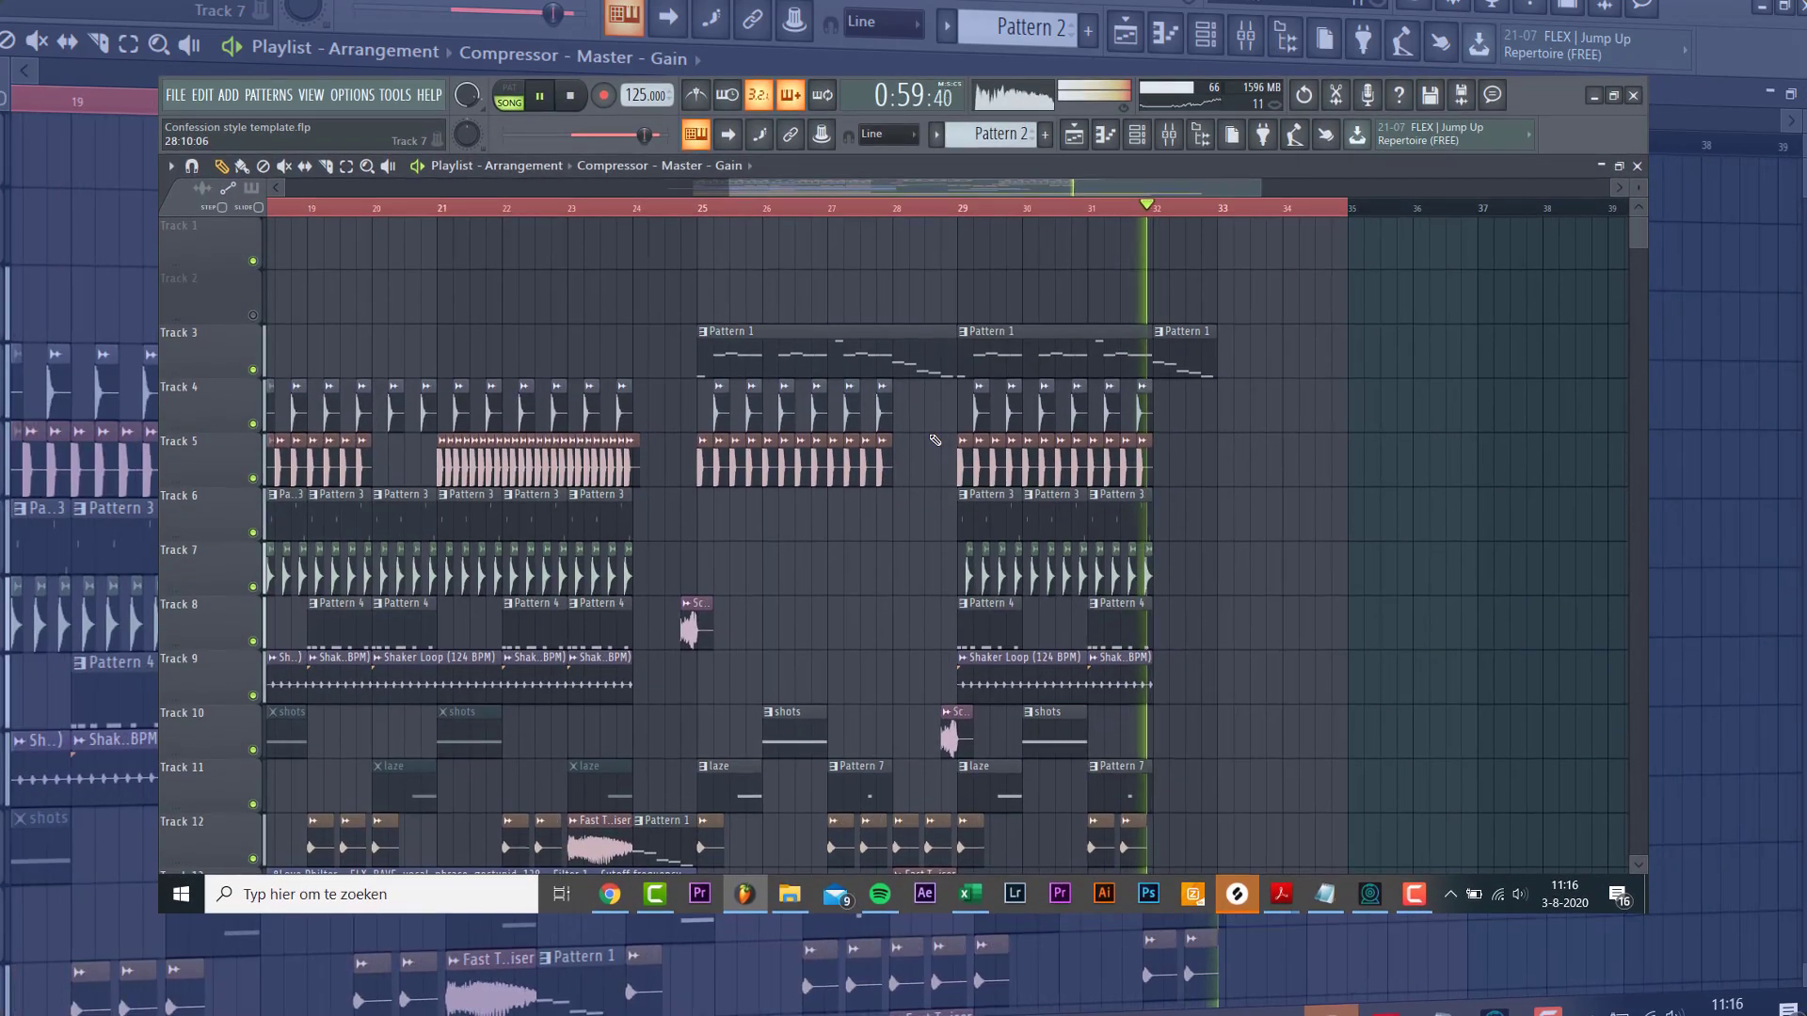
{"action": "scroll", "coordinate": [935, 434], "scroll_direction": "down", "scroll_amount": 2}
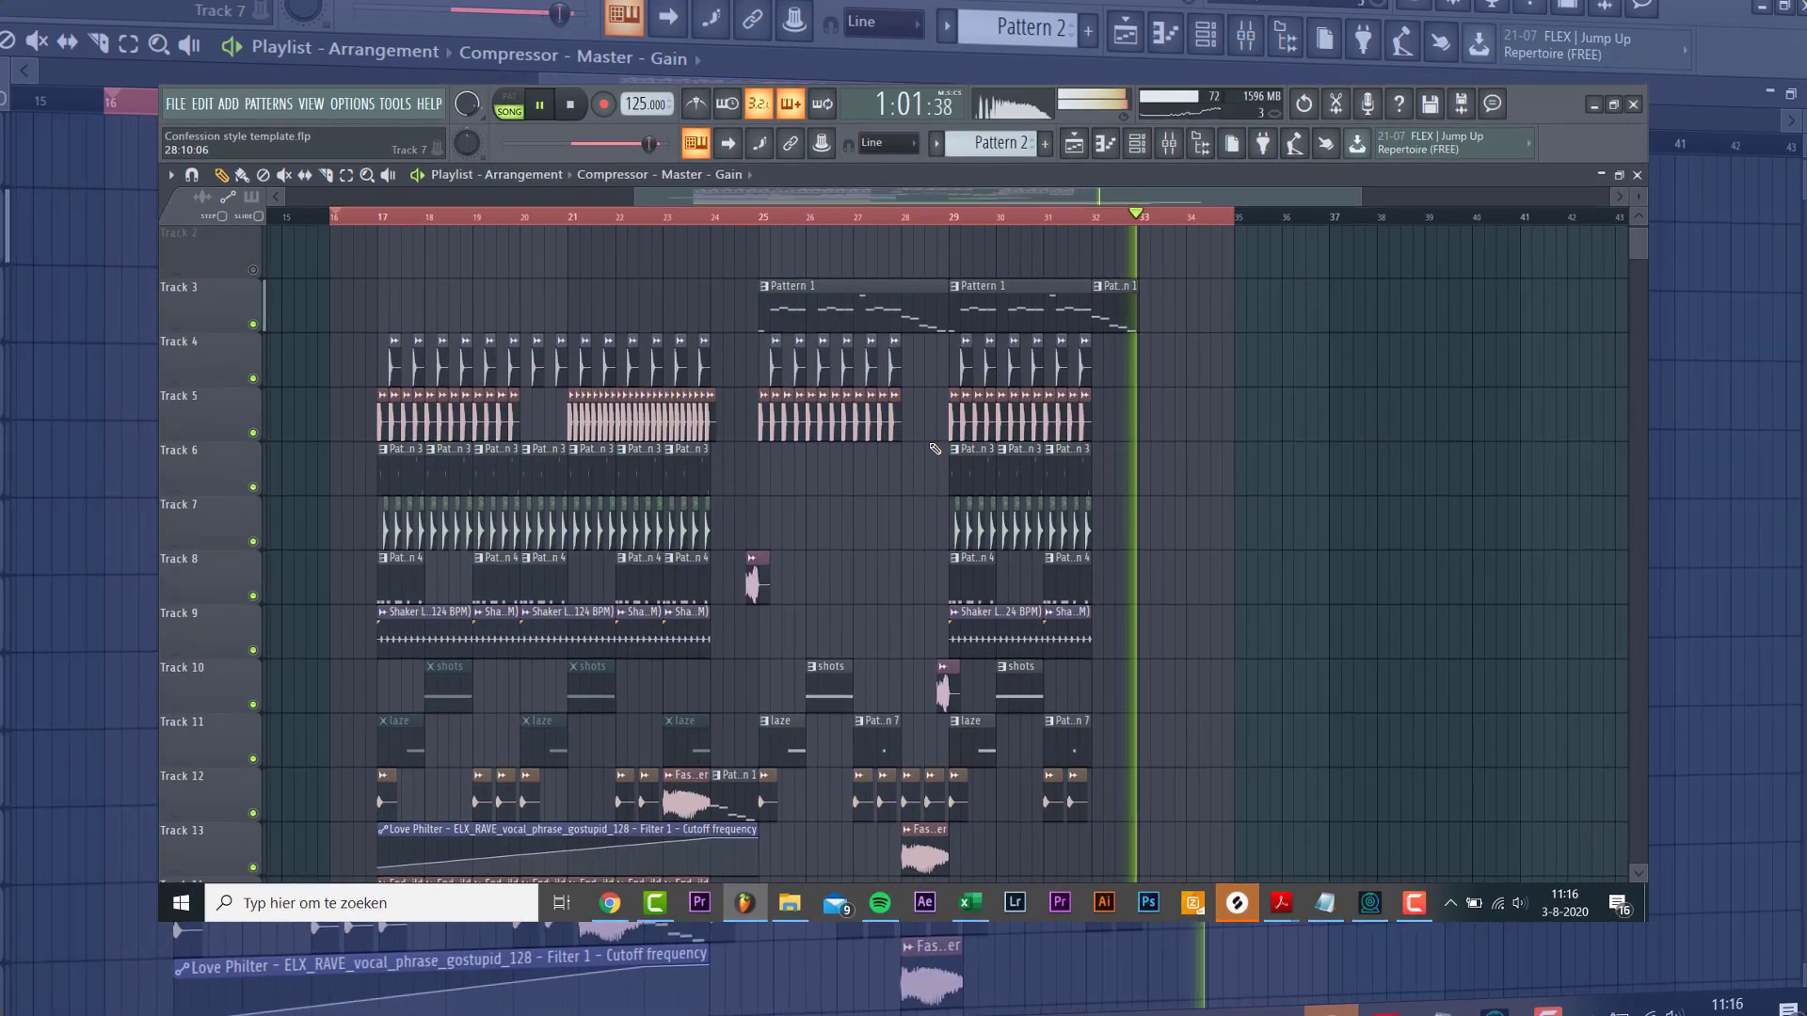